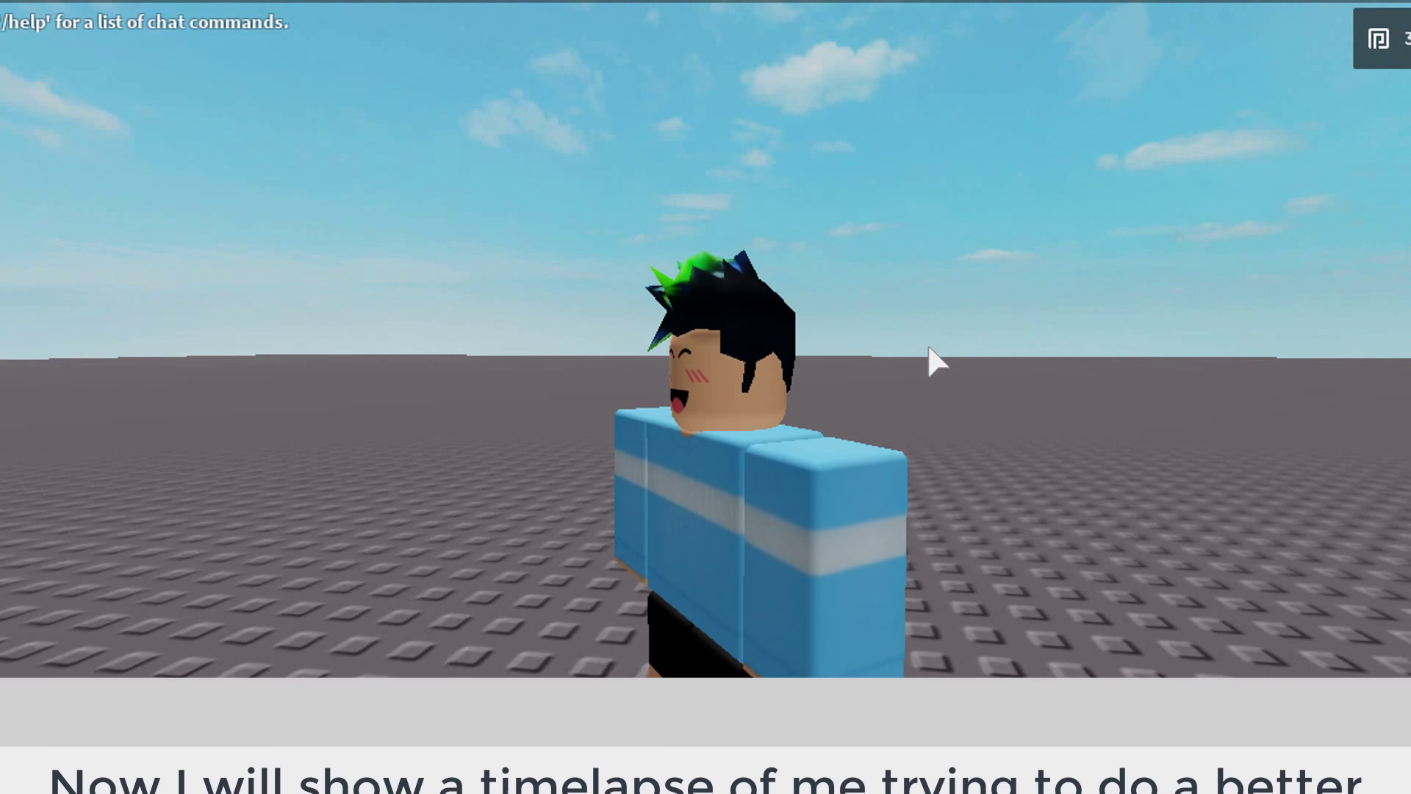
drag(930, 347, 967, 330)
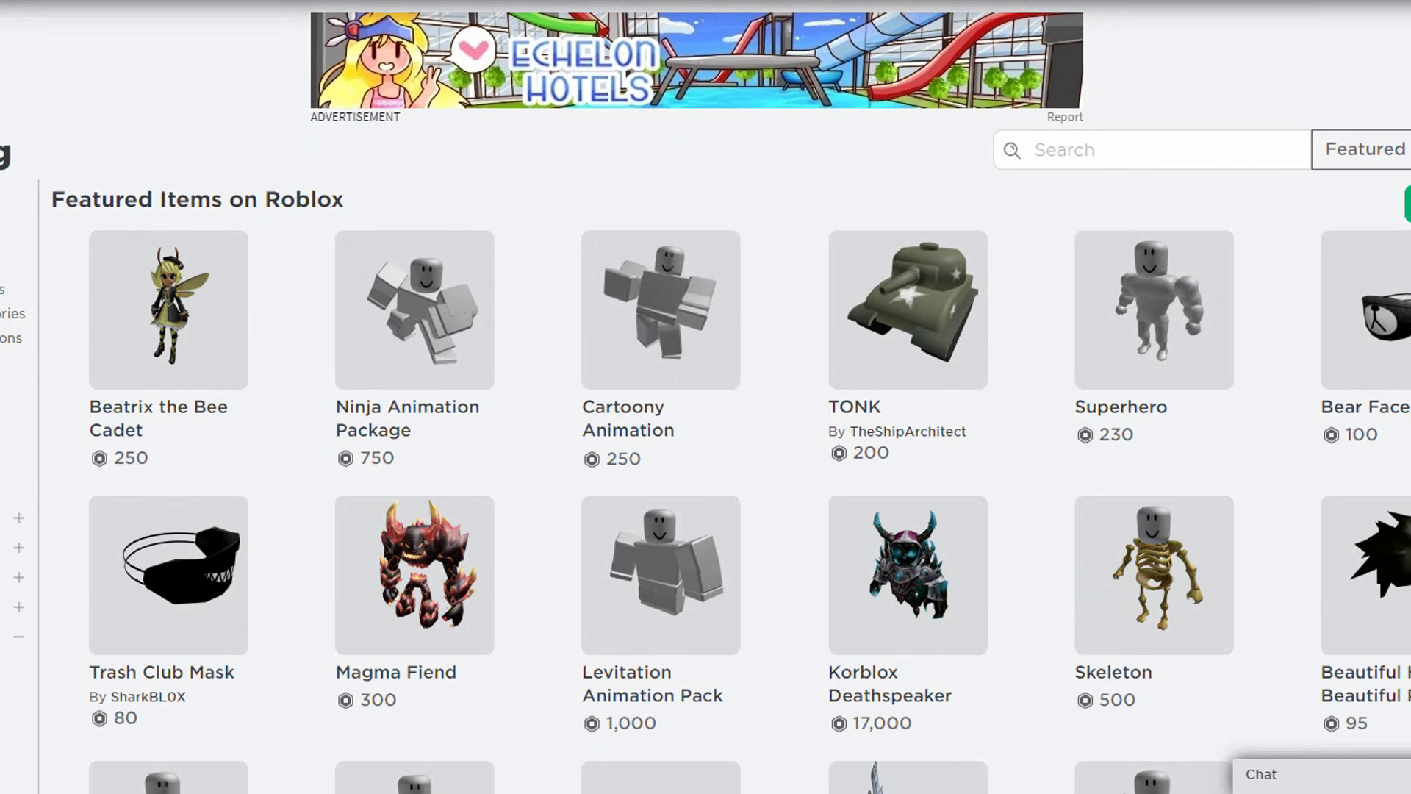
Browse the catalog's Back accessories, check the Black Wings item and return to the list
scroll(706, 441, down, 5)
scroll(705, 442, up, 2)
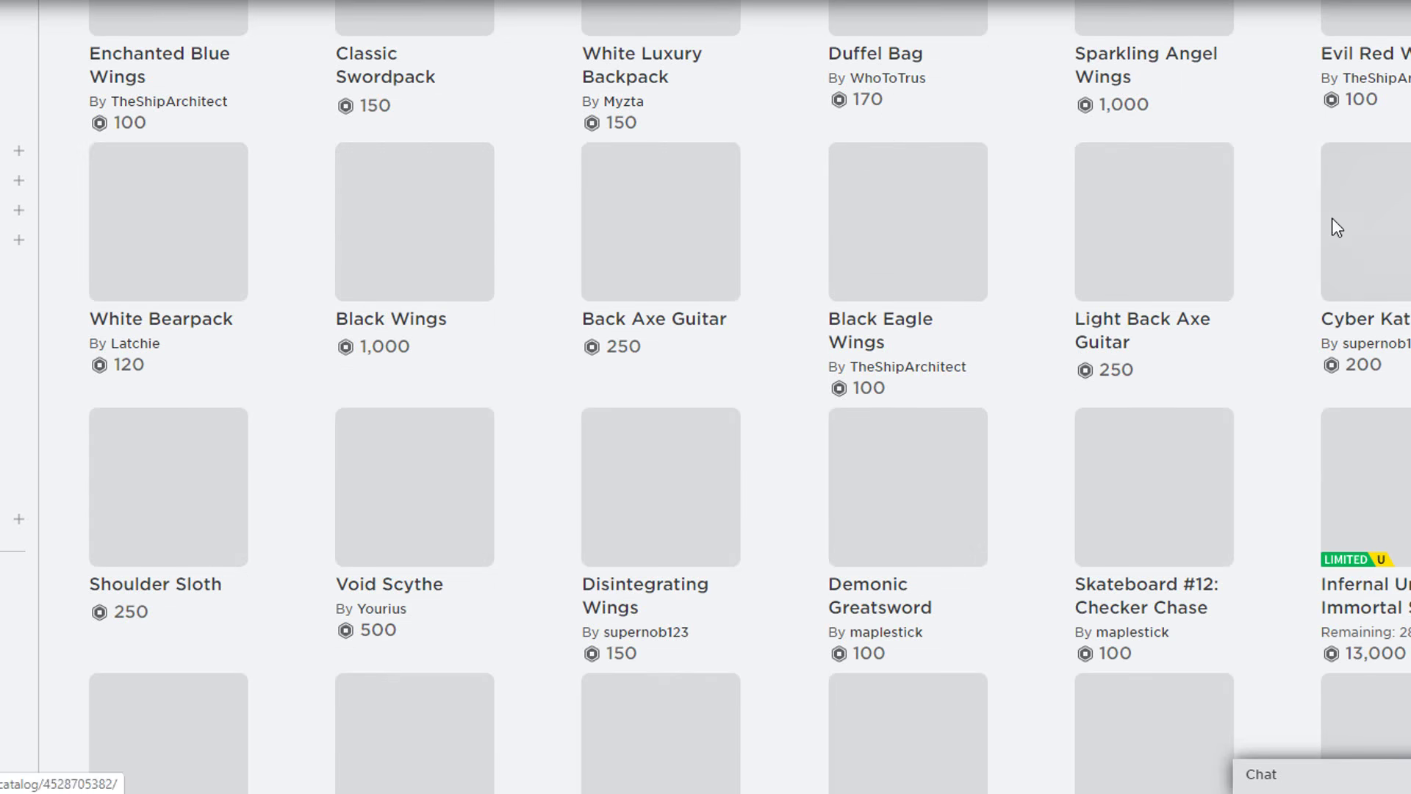
scroll(1012, 195, up, 1)
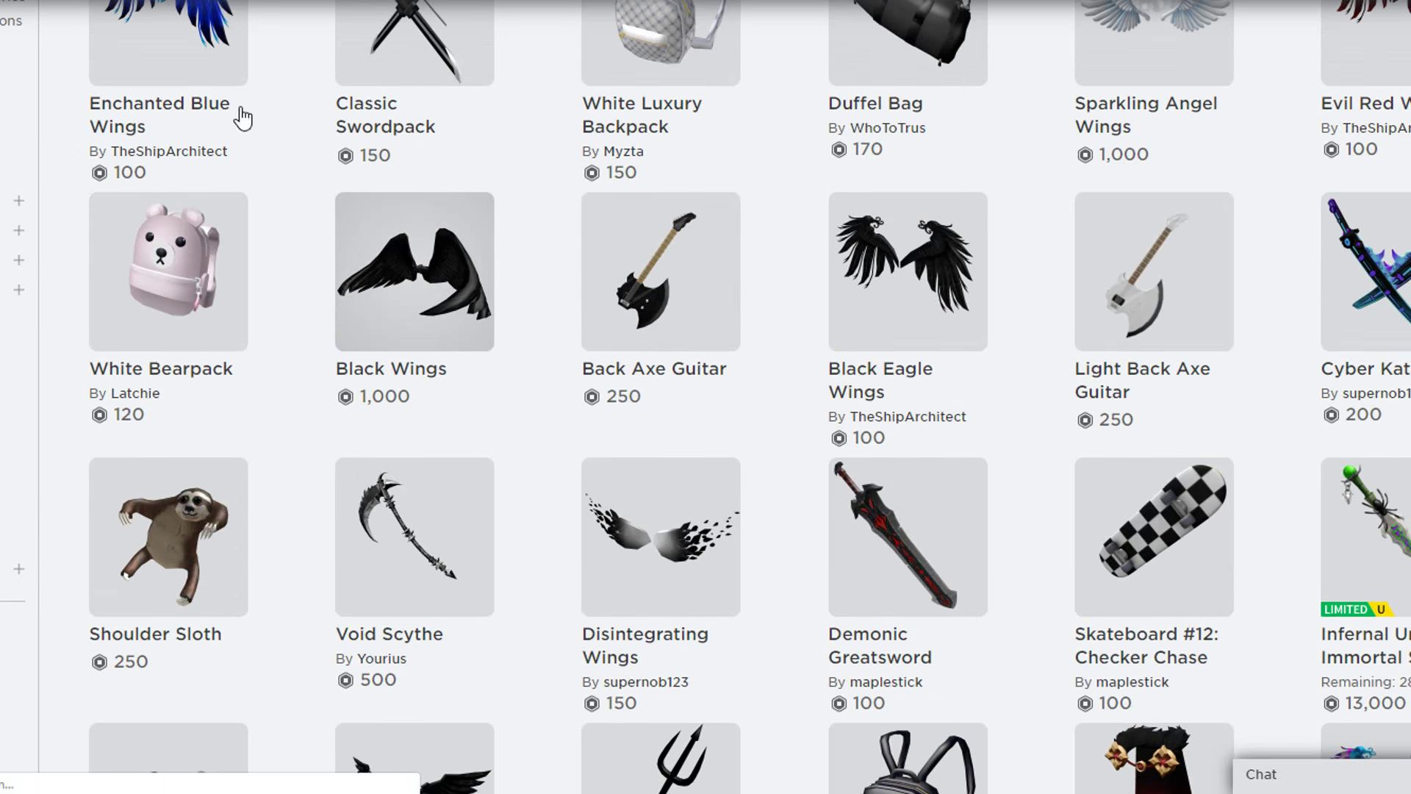
click(415, 272)
key(alt+Left)
scroll(706, 397, up, 3)
scroll(1071, 148, up, 1)
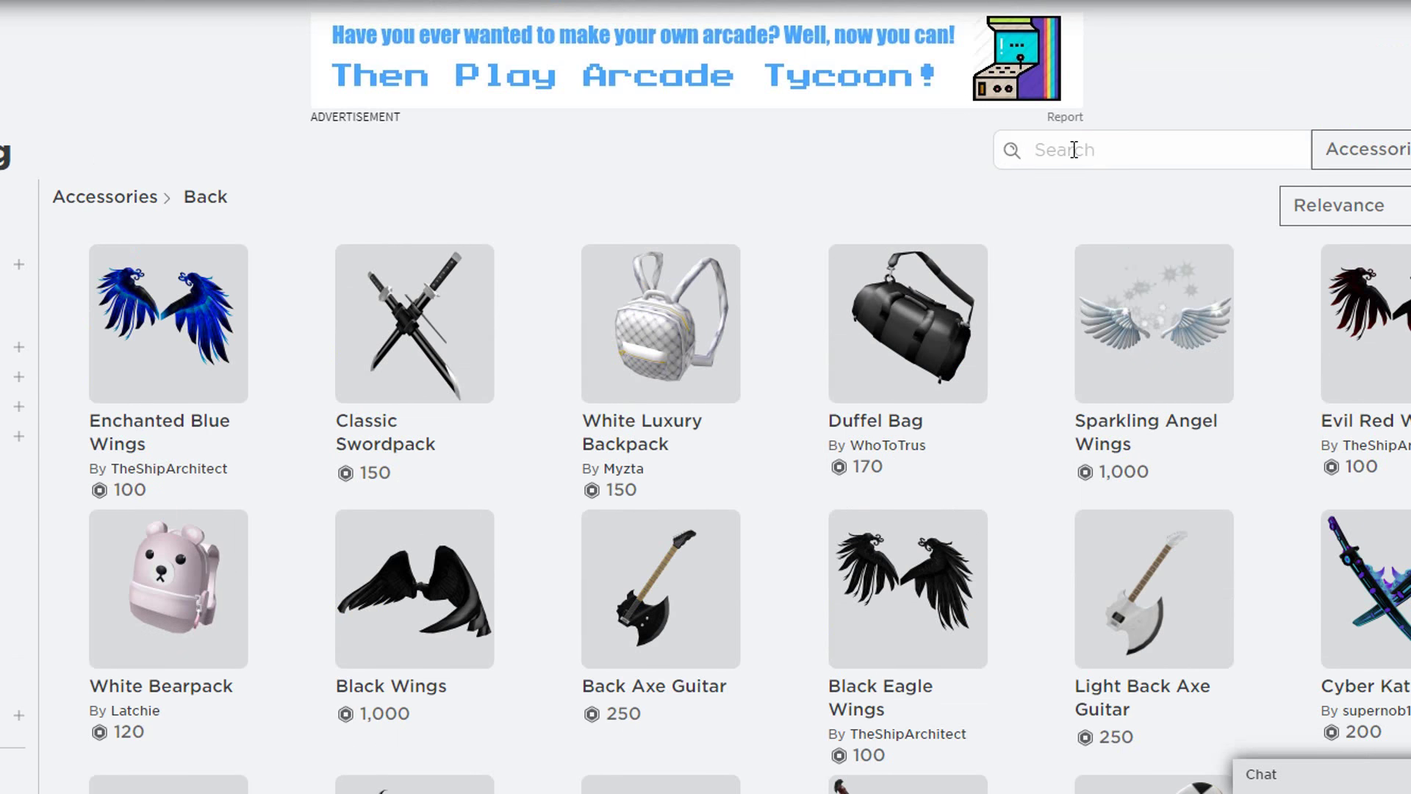
Search the Back accessories for "wings" and look through the resulting wing designs
click(1071, 148)
text(wings)
key(Return)
scroll(706, 397, down, 10)
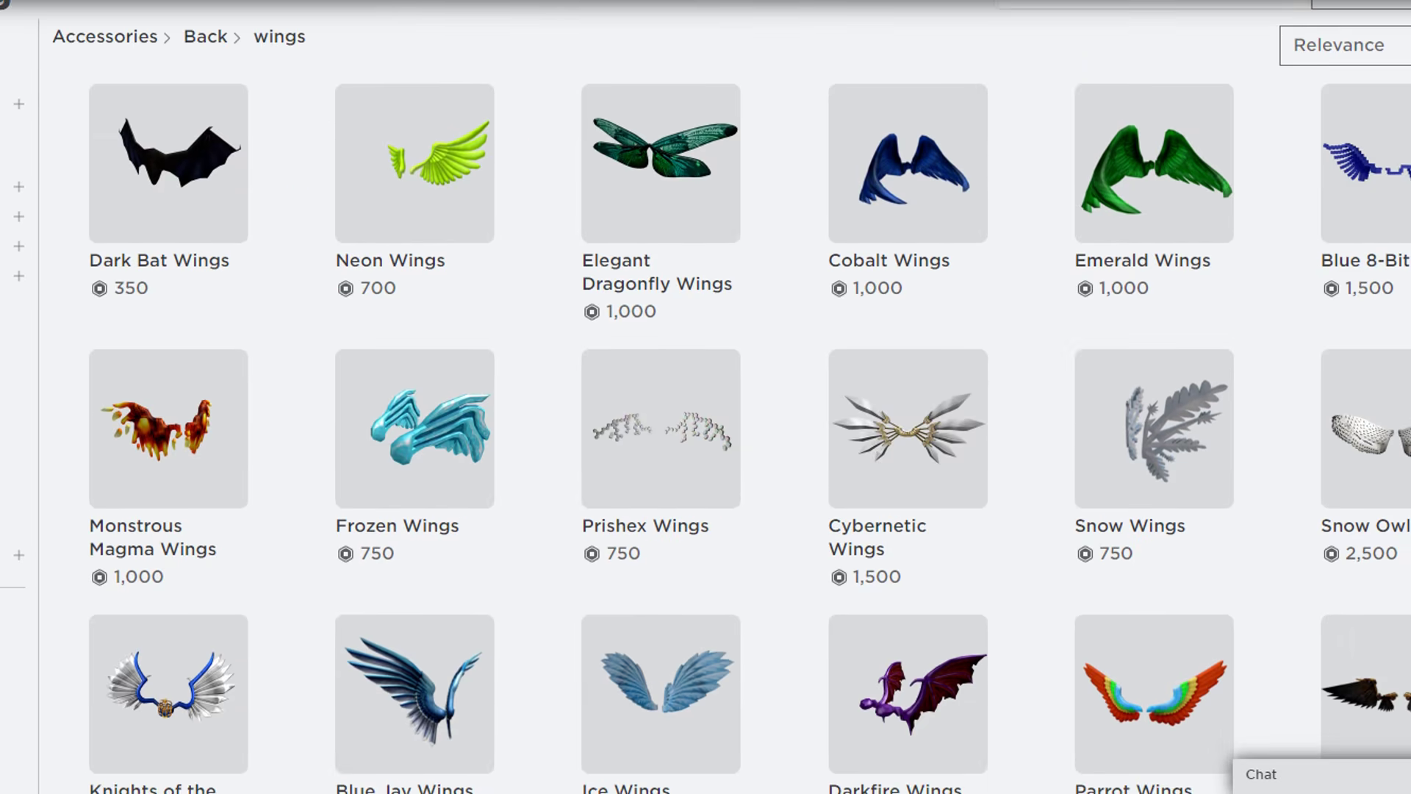
scroll(705, 397, down, 14)
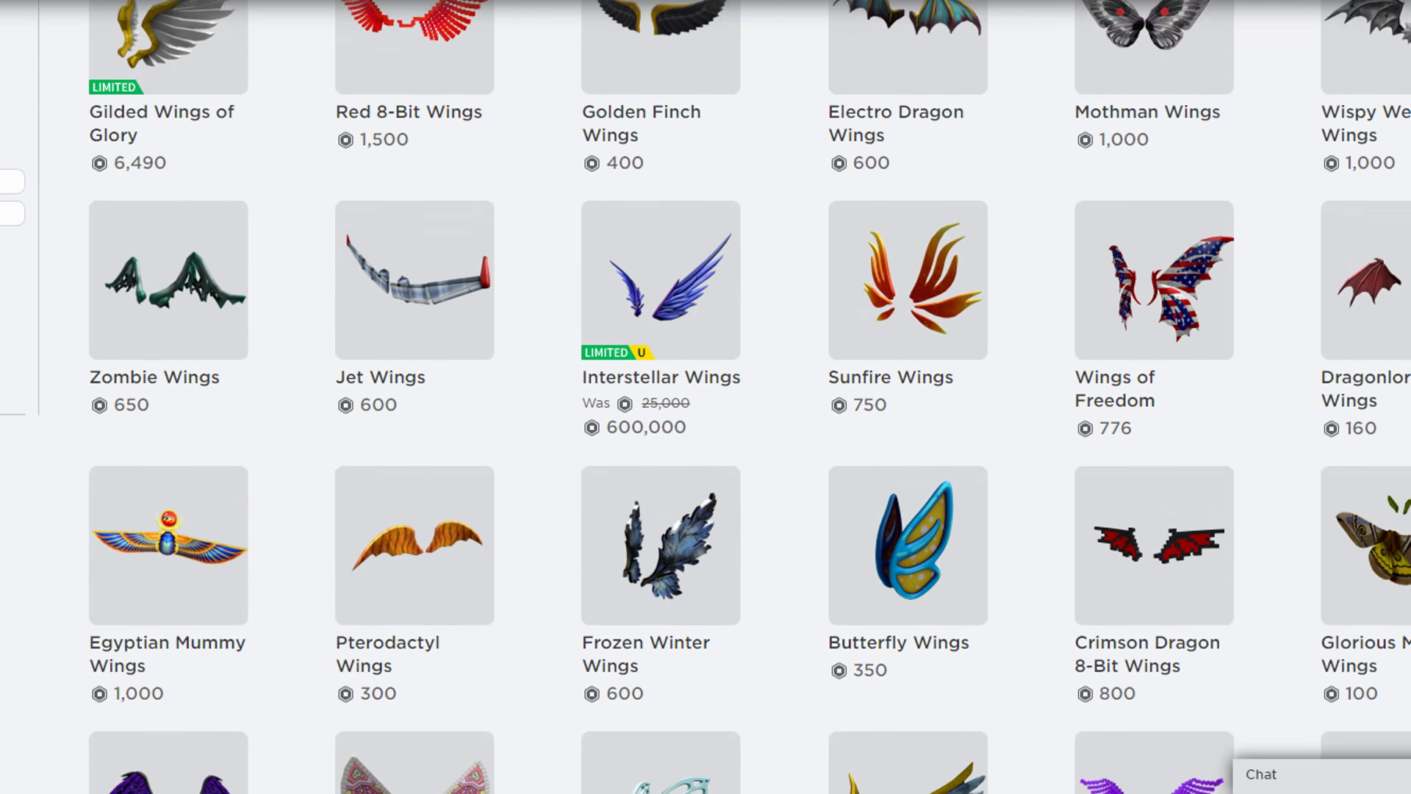
scroll(1065, 479, down, 2)
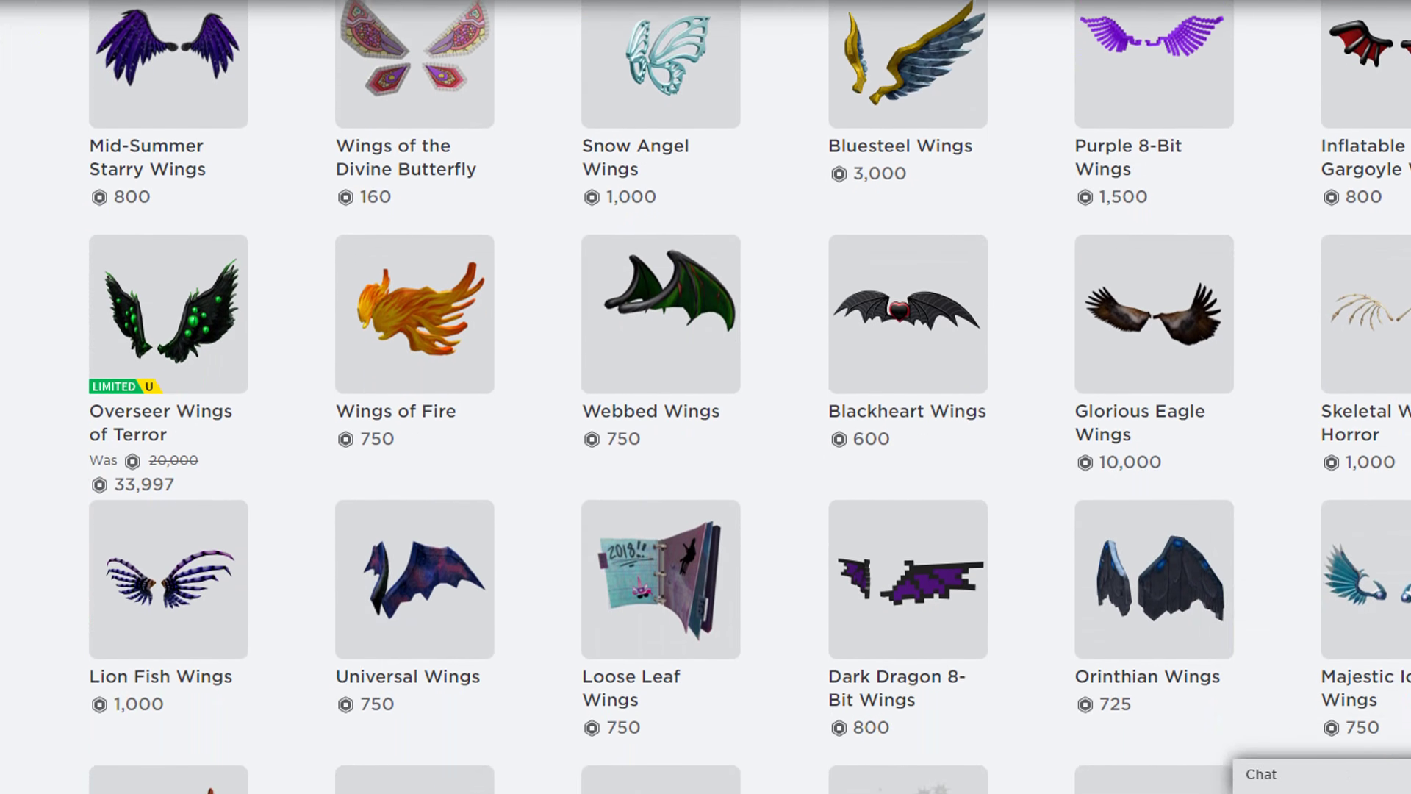
Inspect the preview of one wing item and return to the search results
click(738, 277)
click(432, 558)
click(432, 561)
click(432, 561)
drag(353, 452, 302, 442)
key(alt+Left)
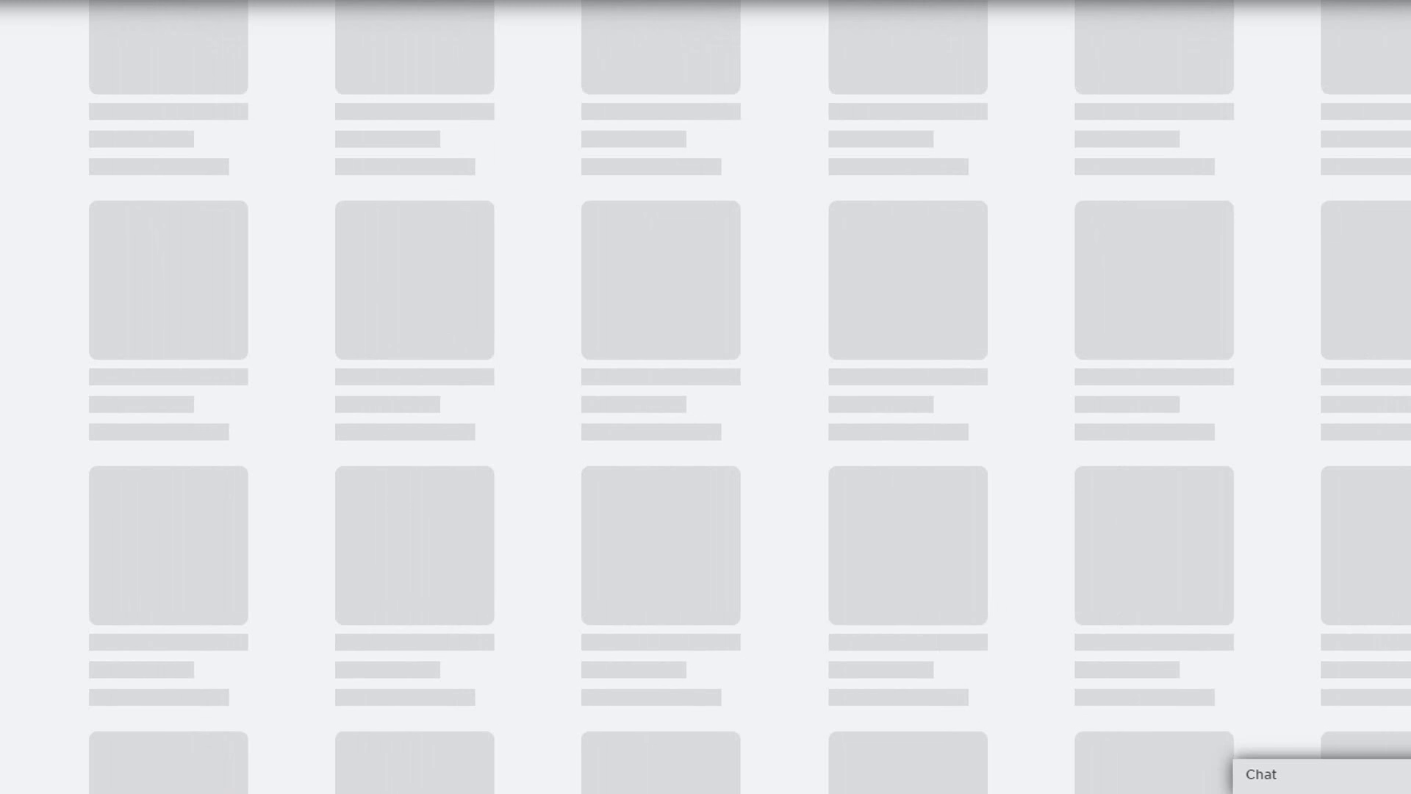
Open the Emerald Wings item page and show its linked items
drag(1279, 448, 1279, 279)
click(1279, 411)
scroll(1279, 397, up, 12)
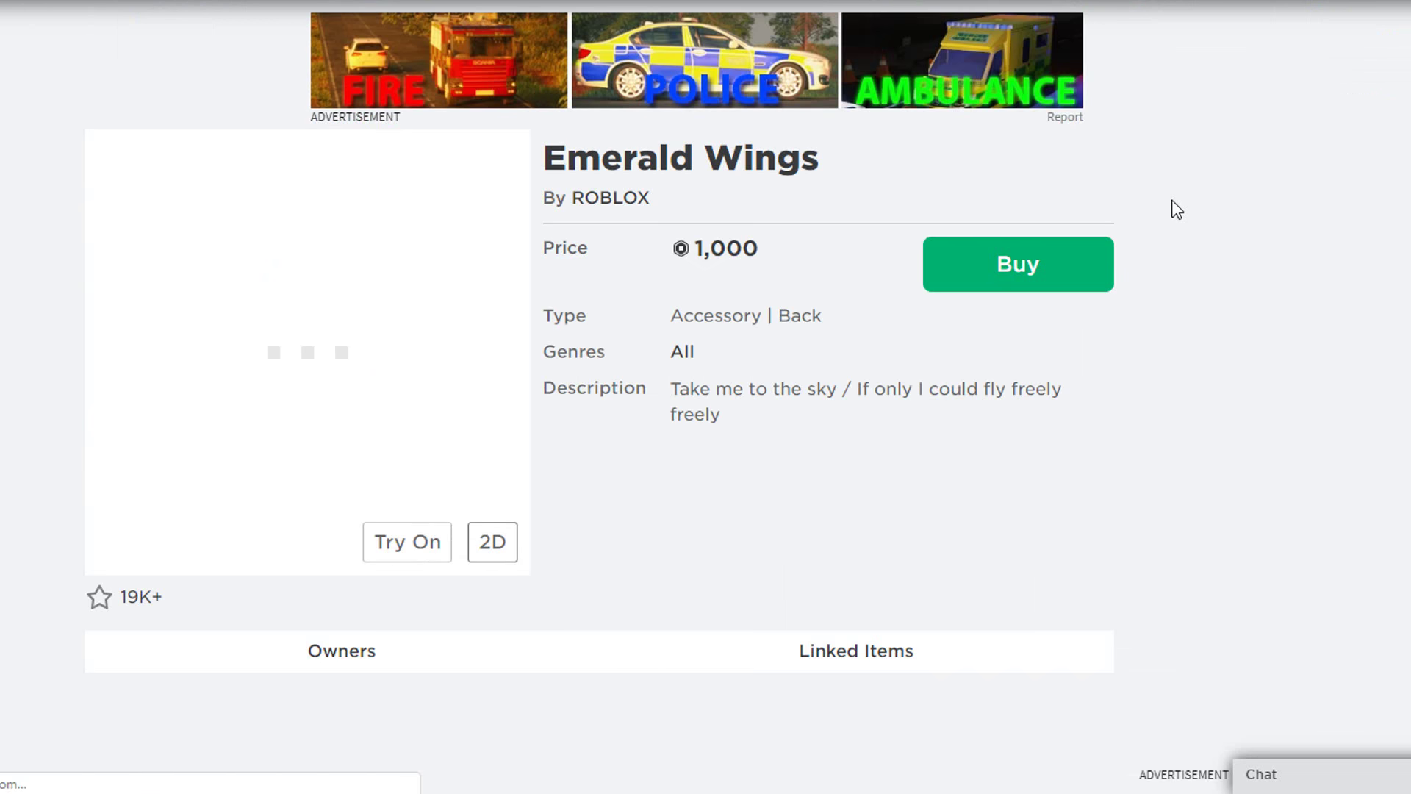
drag(371, 289, 413, 577)
click(857, 650)
Open the linked green wing texture image and save it as a PNG named "Wings Texture"
scroll(184, 478, down, 5)
click(184, 478)
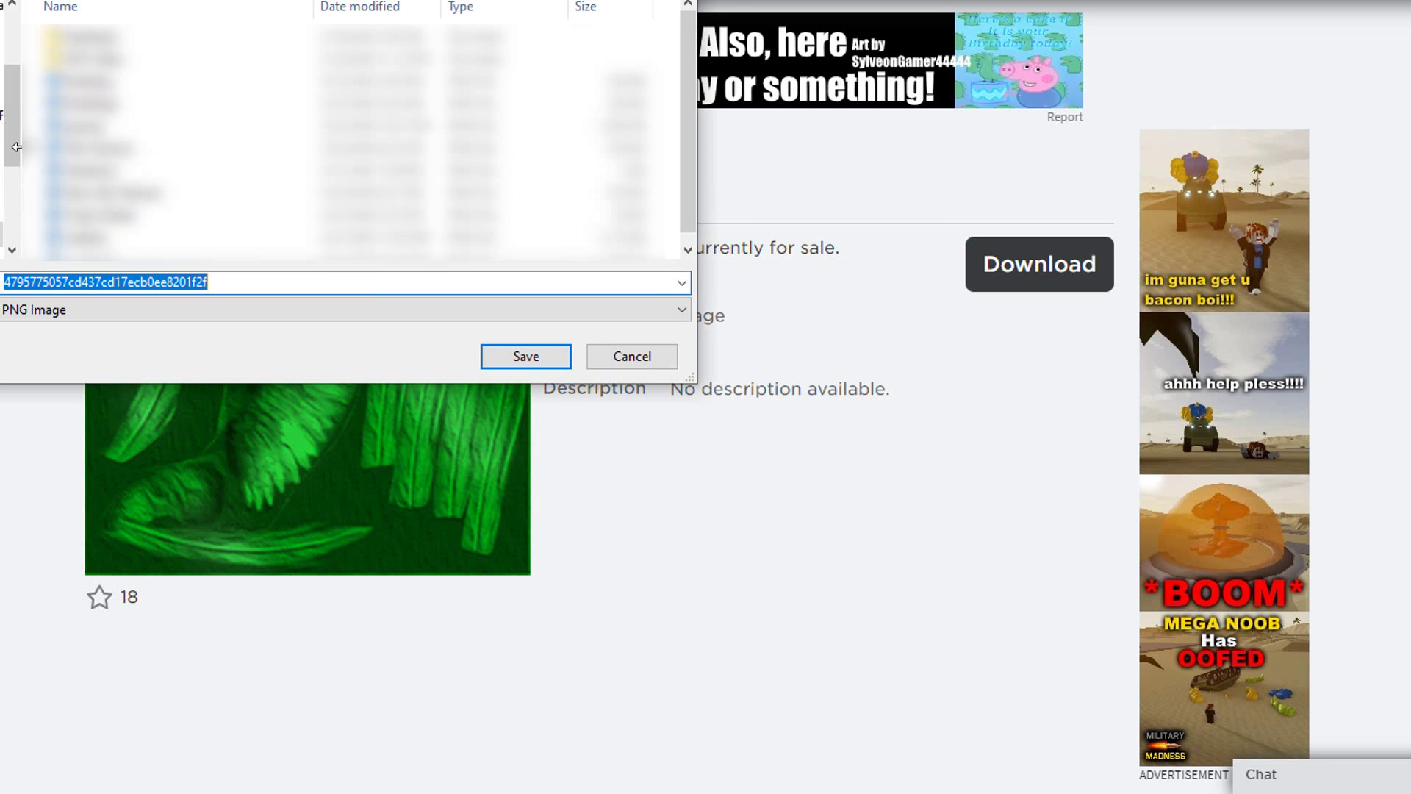
text(Wings Texture)
key(Return)
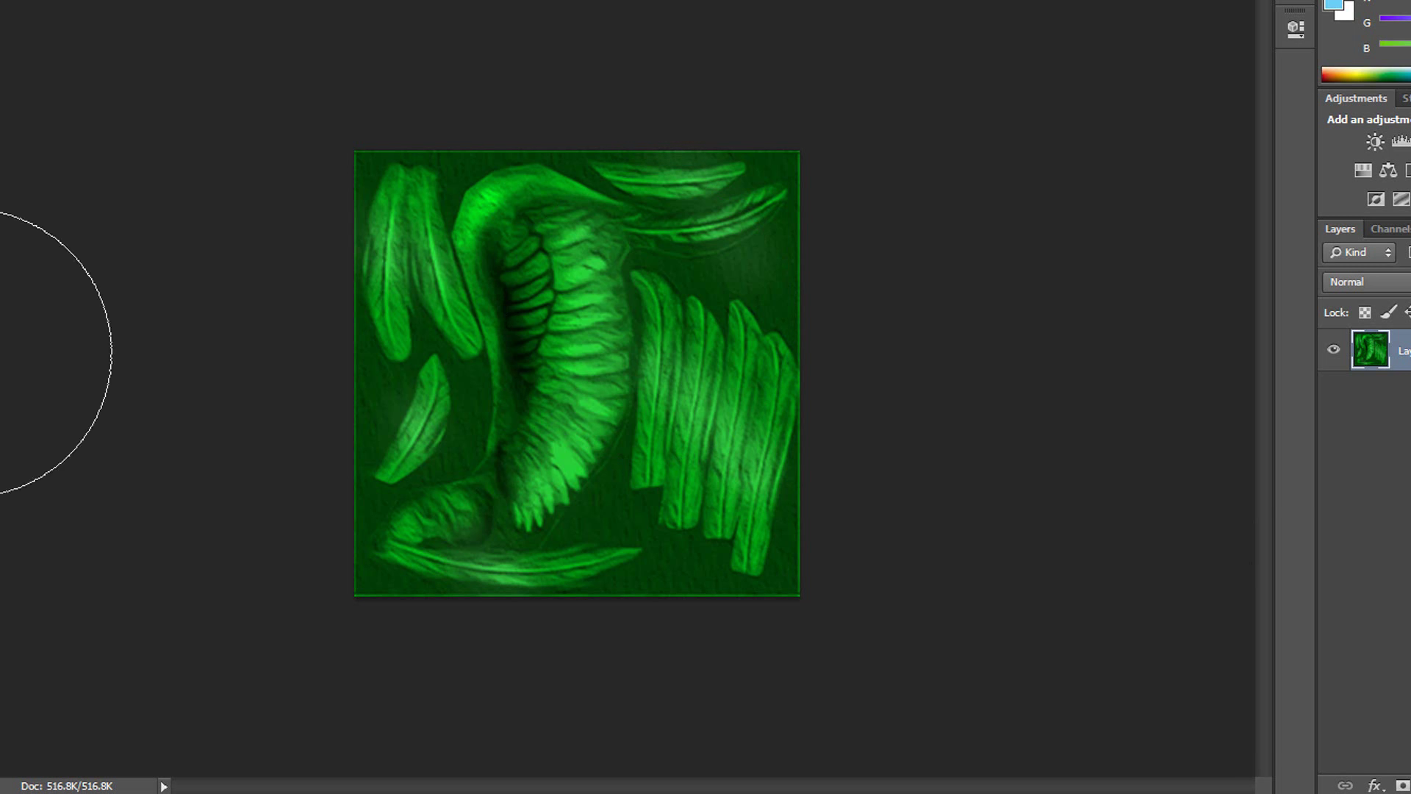
Switch to Photoshop, copy the plain light blue image onto the wings texture, and shrink it to a small reference swatch over the feathers
key(ctrl+Tab)
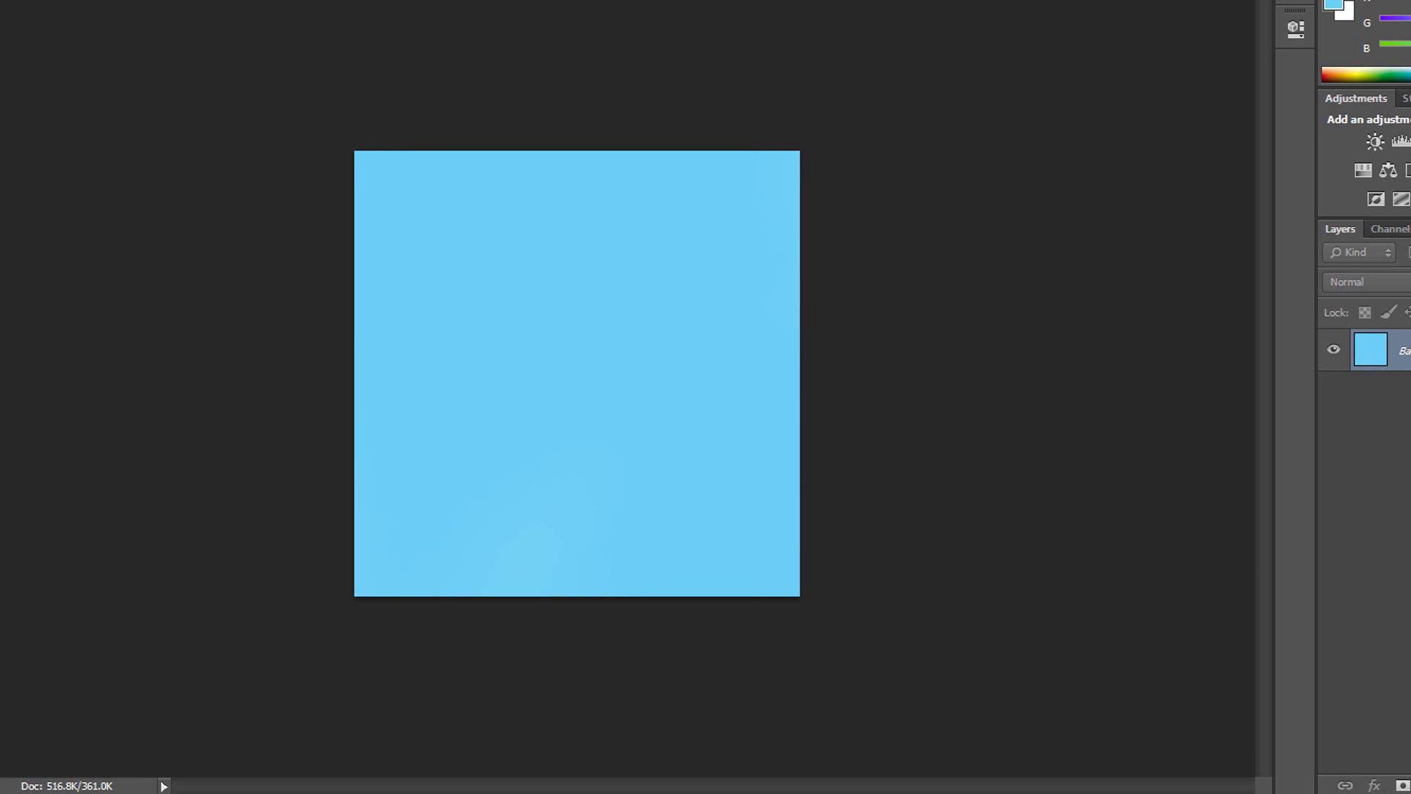
key(super+x)
click(298, 563)
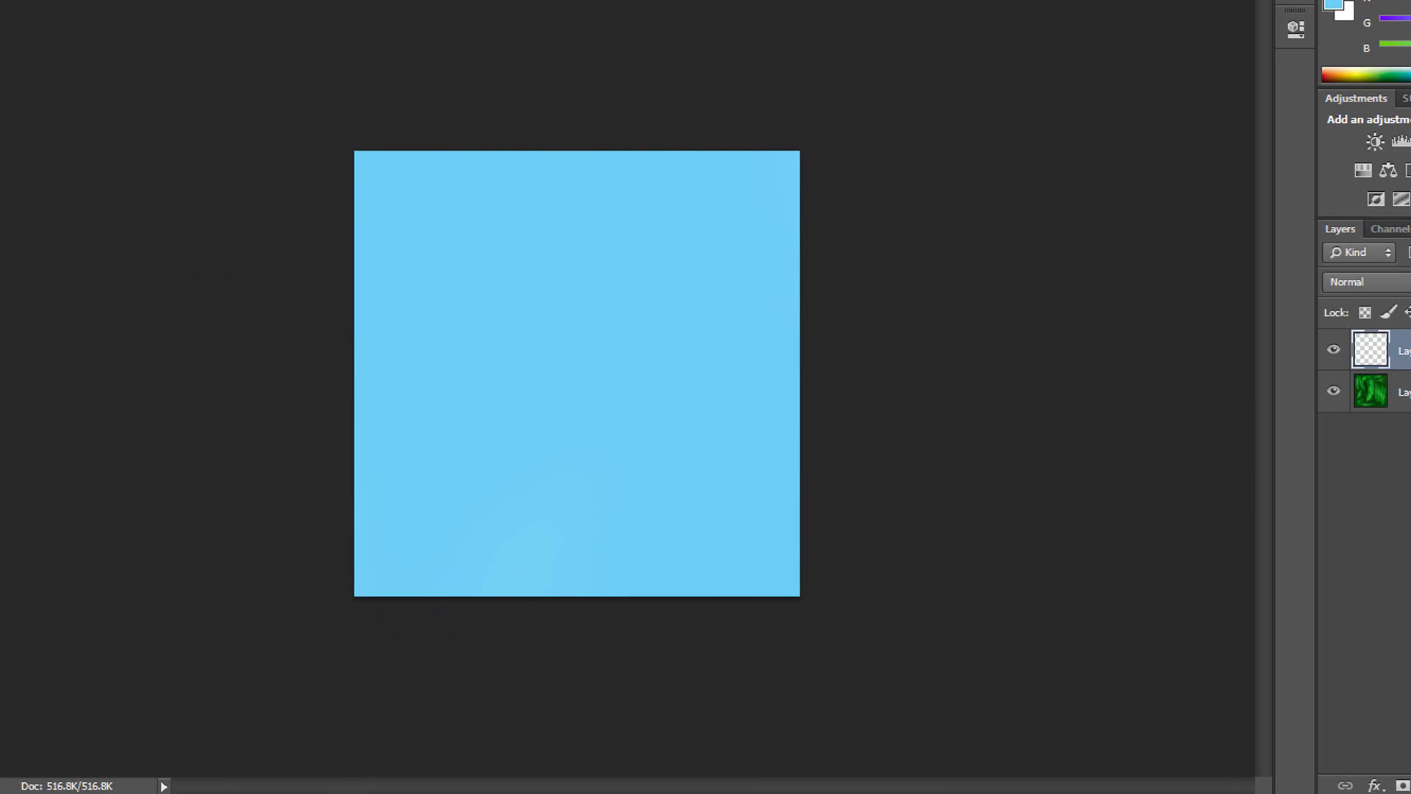
key(ctrl+t)
drag(354, 151, 759, 328)
key(Return)
Recolor the green texture layer with Hue/Saturation at hue +61 and saturation +100, then hide the blue swatch layer
click(1400, 391)
key(ctrl+u)
drag(1007, 296, 1117, 343)
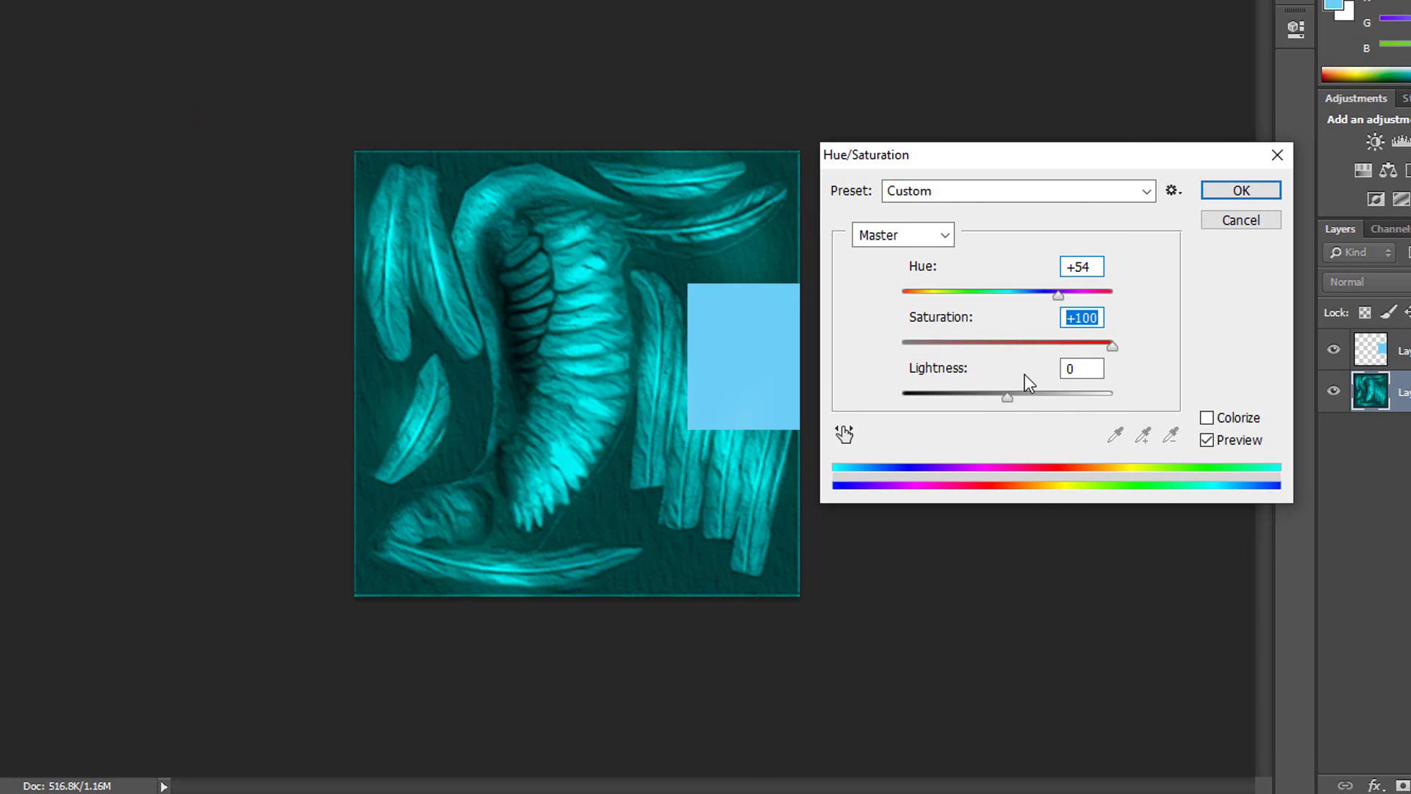
drag(1057, 294, 1062, 293)
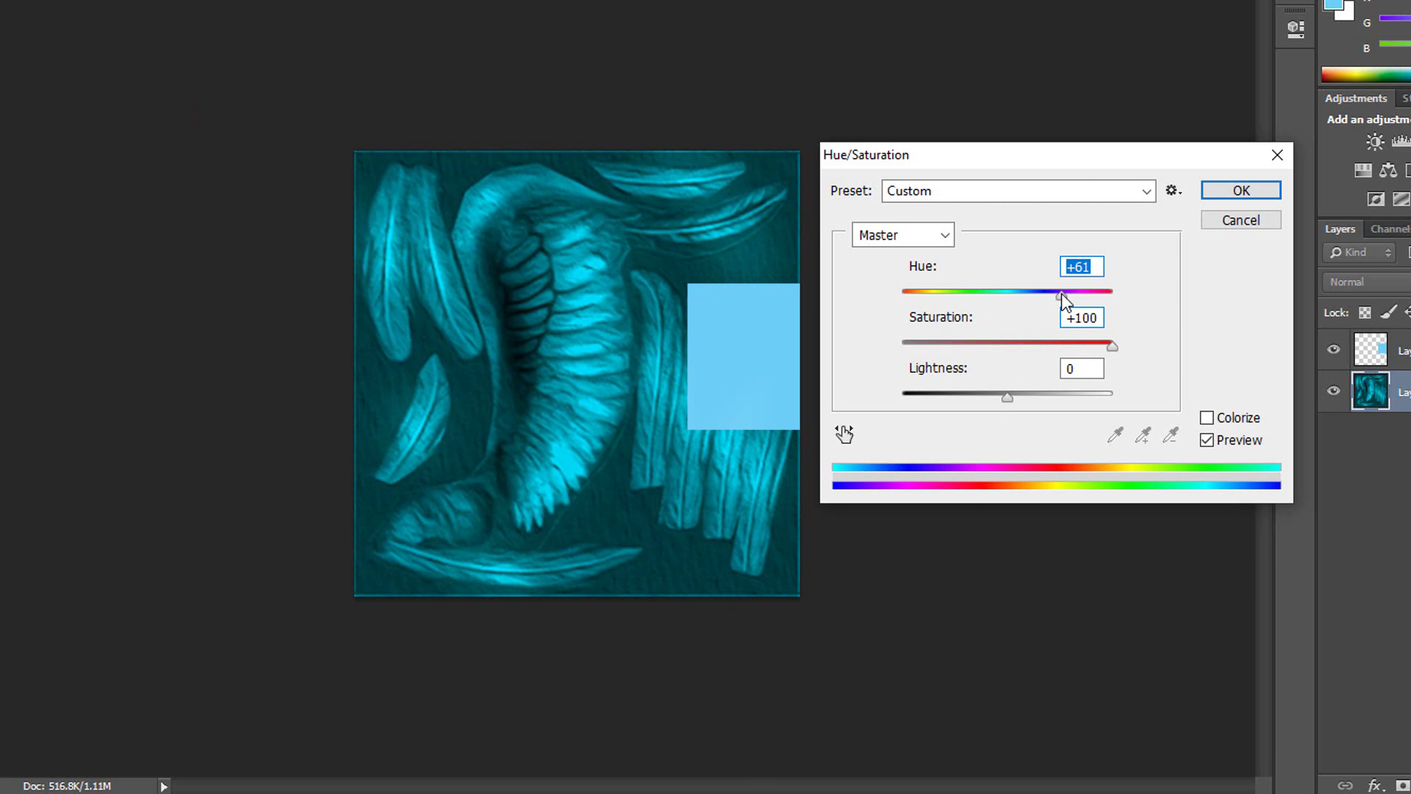
key(Return)
click(1331, 351)
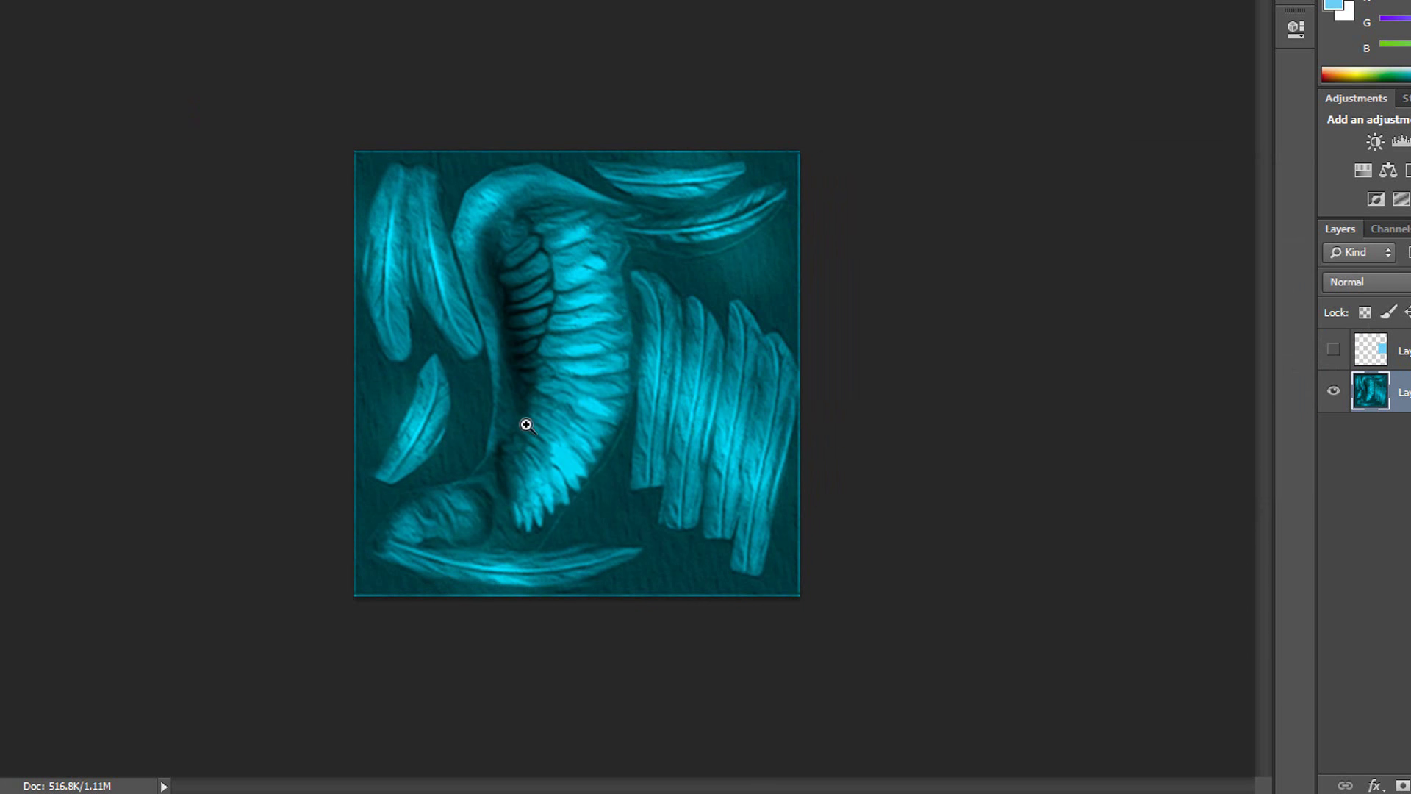
Set up a white brush with 100% hardness and try a stroke along the wing's upper edge
click(616, 413)
right_click(455, 477)
click(481, 514)
click(11, 0)
click(246, 515)
click(2, 0)
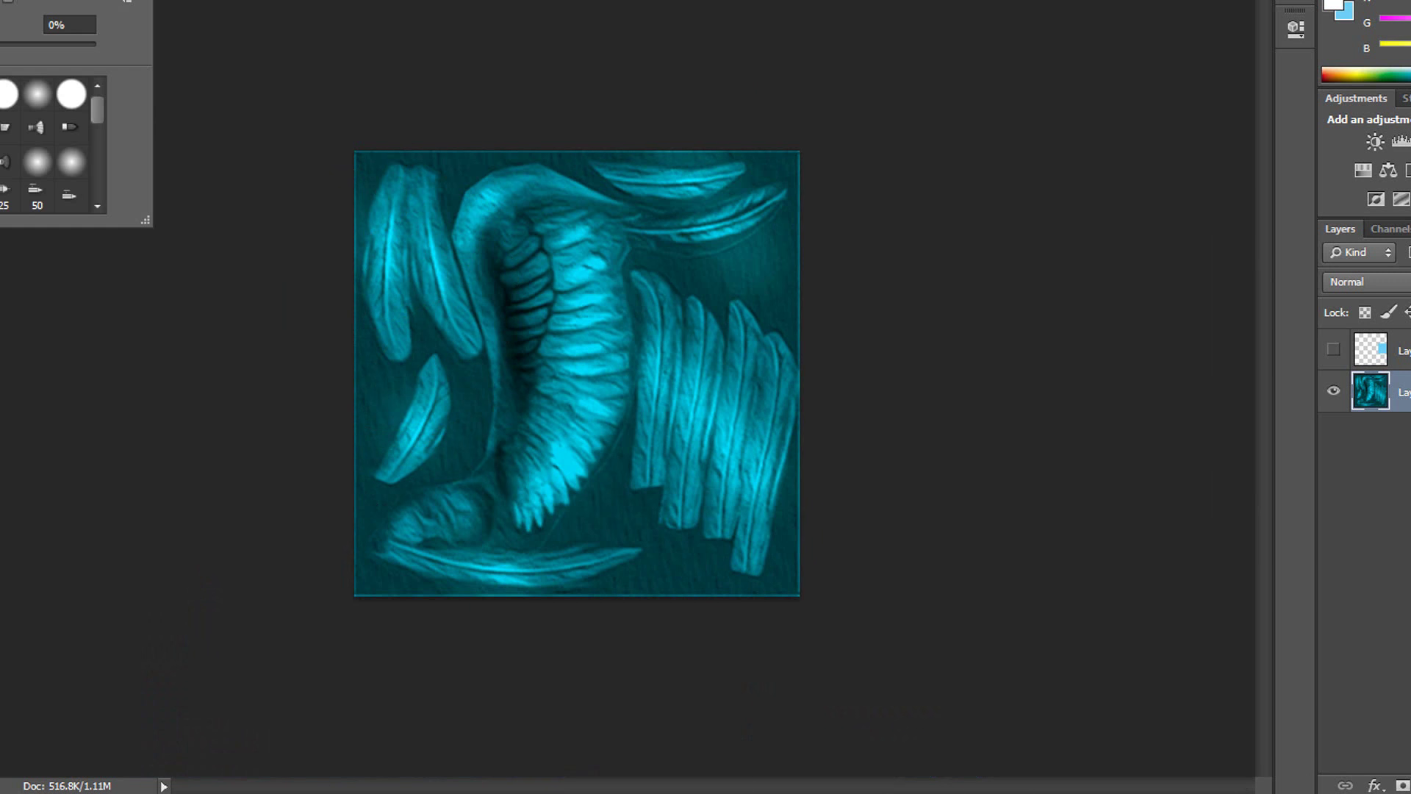
drag(518, 181, 482, 368)
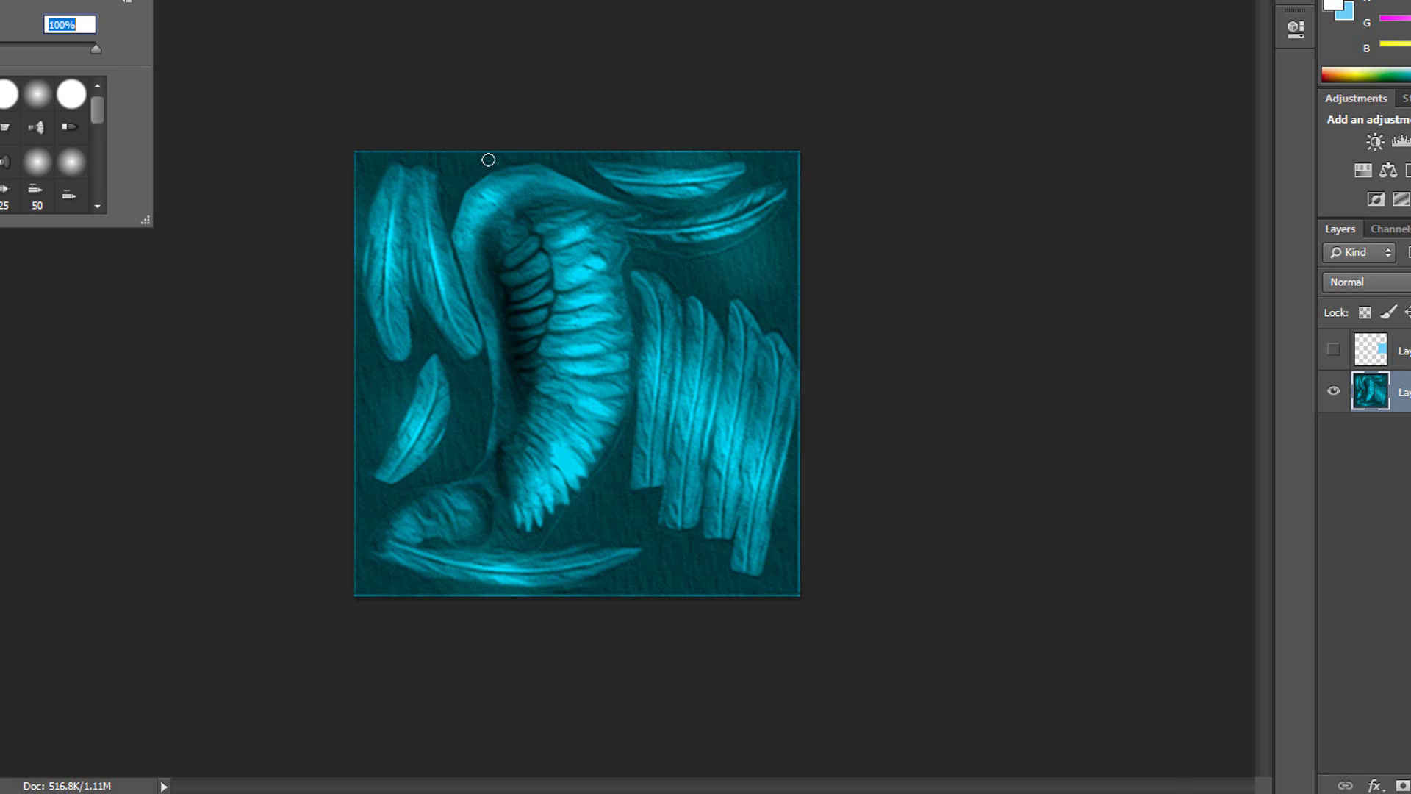
drag(544, 172, 504, 179)
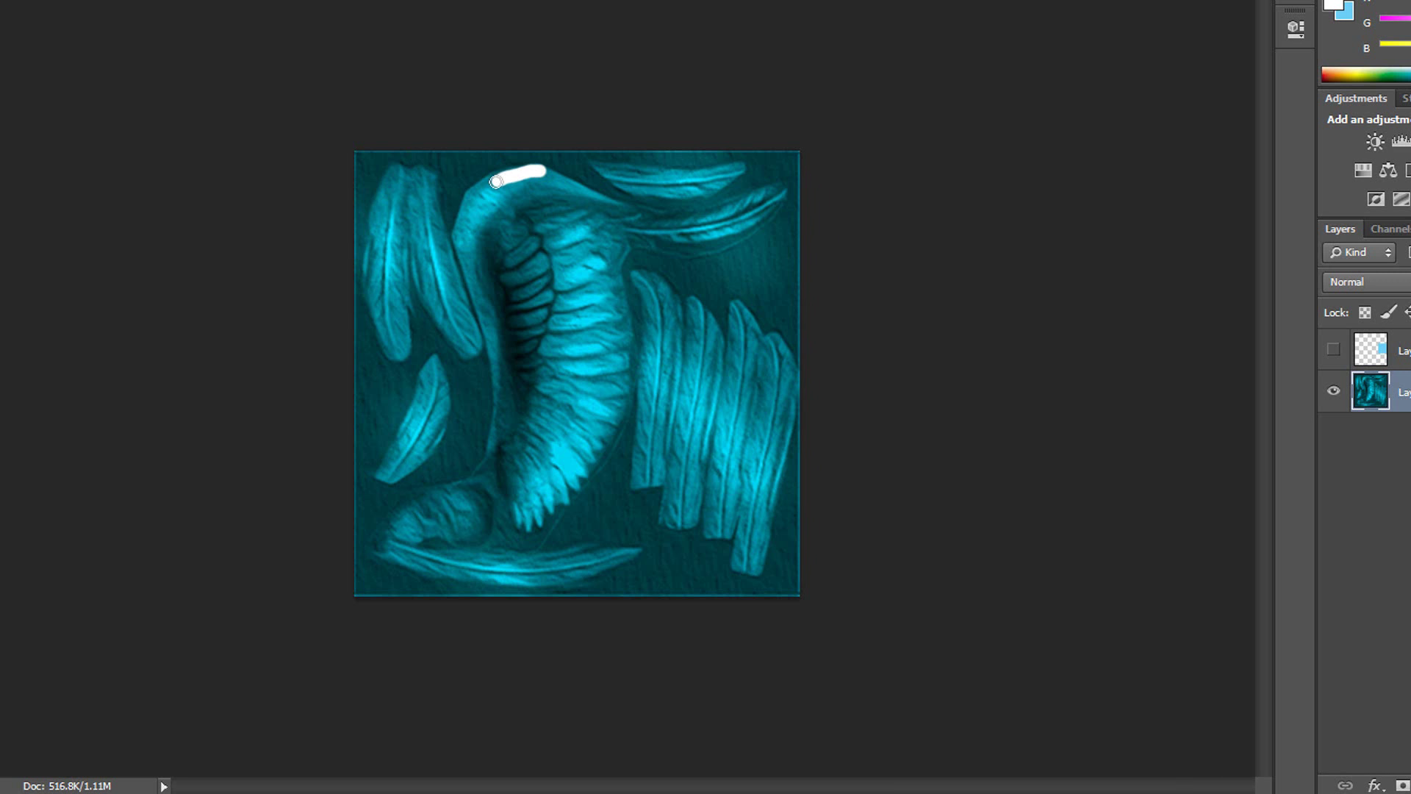
Select the wing's curved outer edge with a polygonal lasso outline
click(595, 393)
key(l)
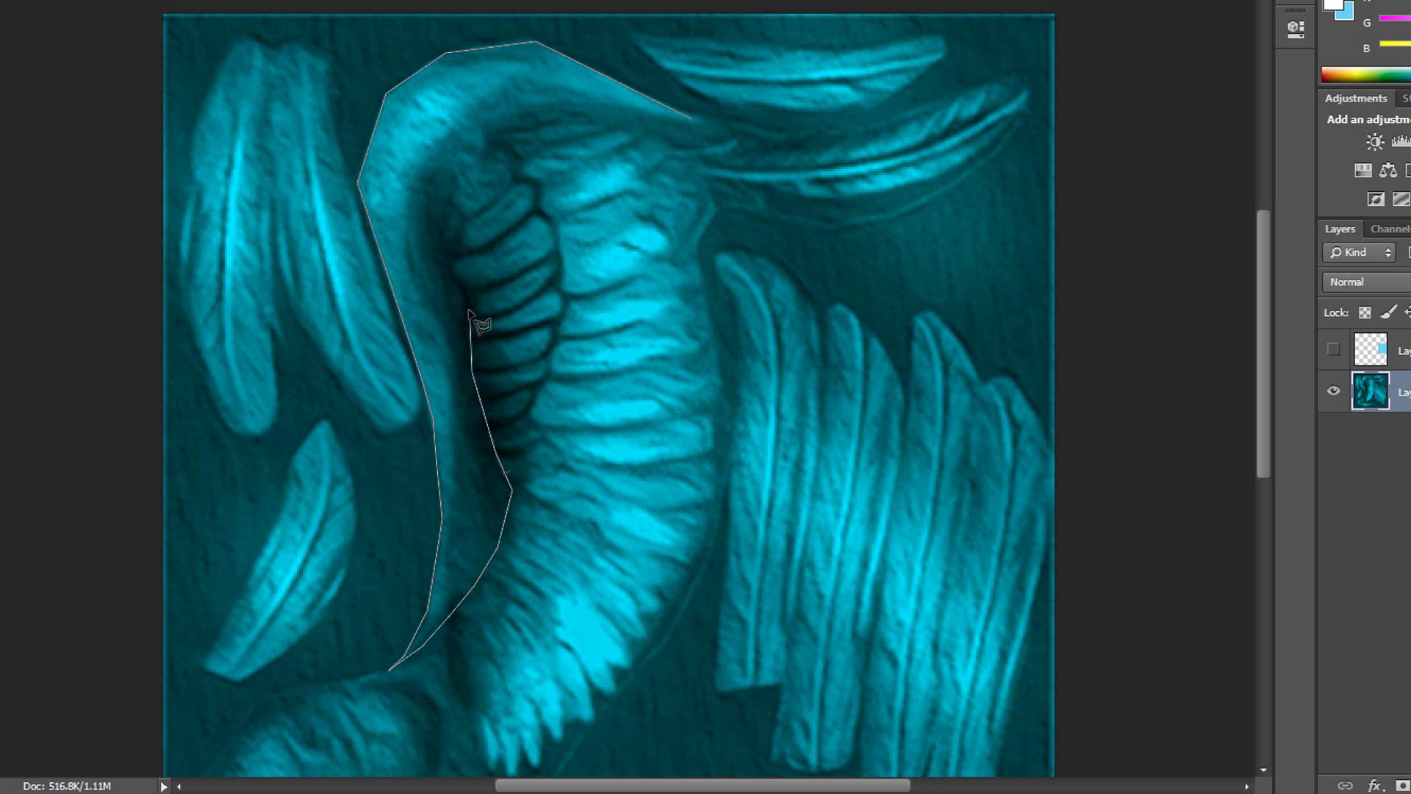
click(699, 124)
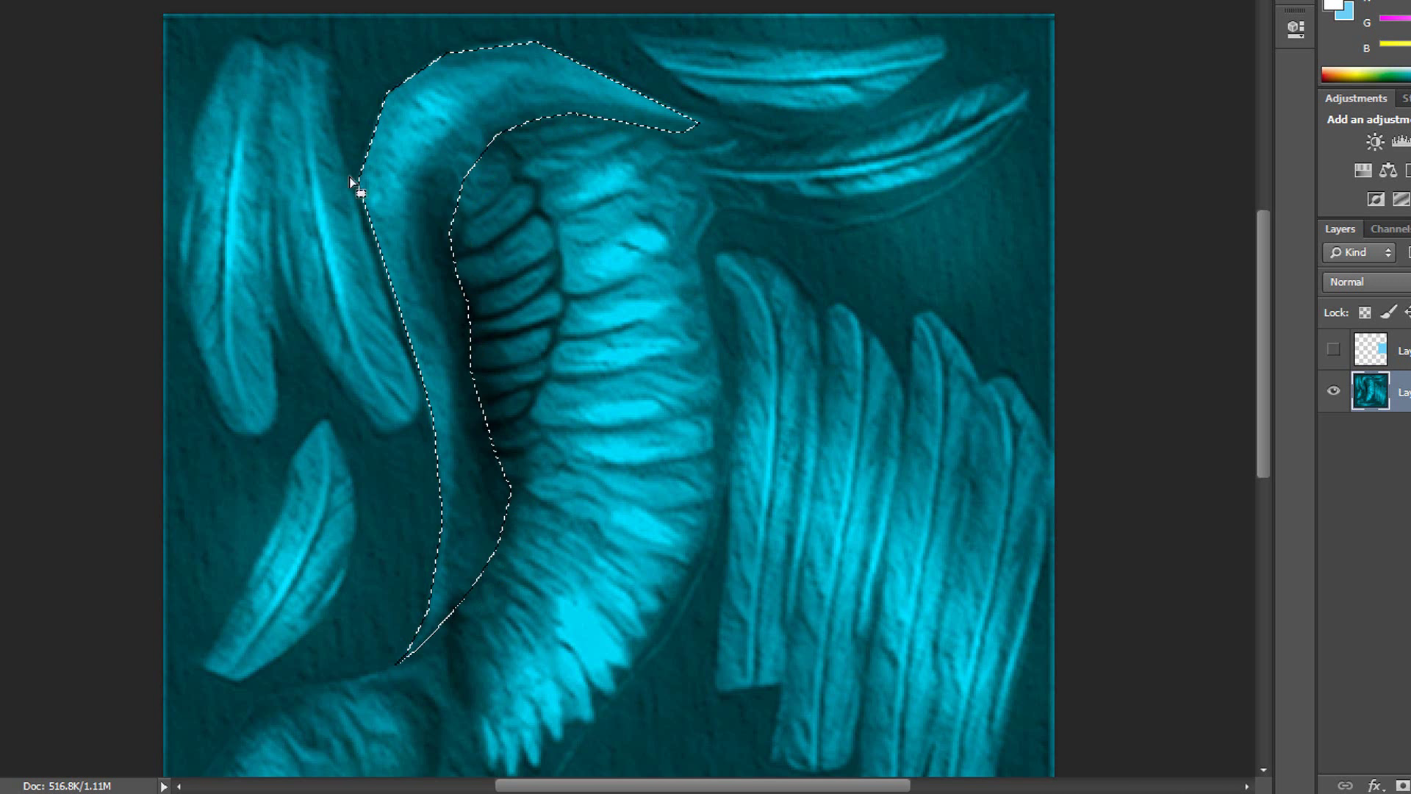
key(b)
mouse_move(625, 96)
mouse_down()
mouse_move(494, 70)
mouse_move(441, 588)
mouse_up()
click(0, 16)
key(ctrl+d)
click(0, 265)
click(0, 0)
click(490, 650)
key(ctrl+alt+z)
key(ctrl+alt+z)
key(ctrl+alt+z)
On a new layer, paint the selected wing edge white and soften its inner side after deselecting
click(1410, 785)
key(b)
drag(625, 95, 495, 593)
click(0, 266)
key(ctrl+d)
mouse_move(478, 647)
mouse_down()
mouse_move(536, 456)
mouse_move(456, 677)
mouse_move(514, 180)
mouse_move(630, 189)
mouse_move(687, 121)
mouse_up()
Set the blend mode of the painted wing edge layer to Overlay
click(1364, 281)
click(1342, 147)
click(1400, 283)
click(1403, 147)
Duplicate the overlay layer, set the copy to 50% opacity, and try merging the two overlay layers
key(ctrl+j)
key(5)
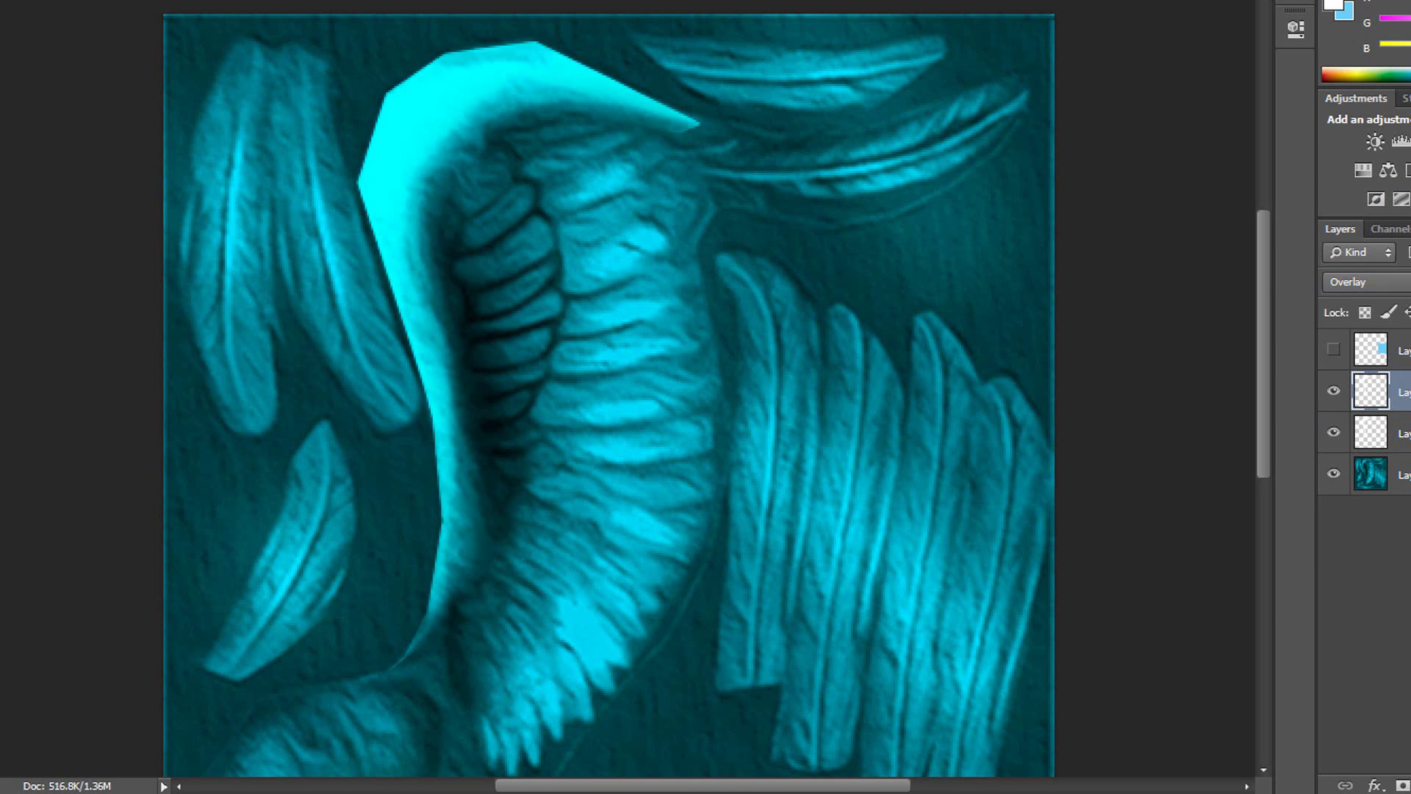
drag(1410, 283, 1408, 282)
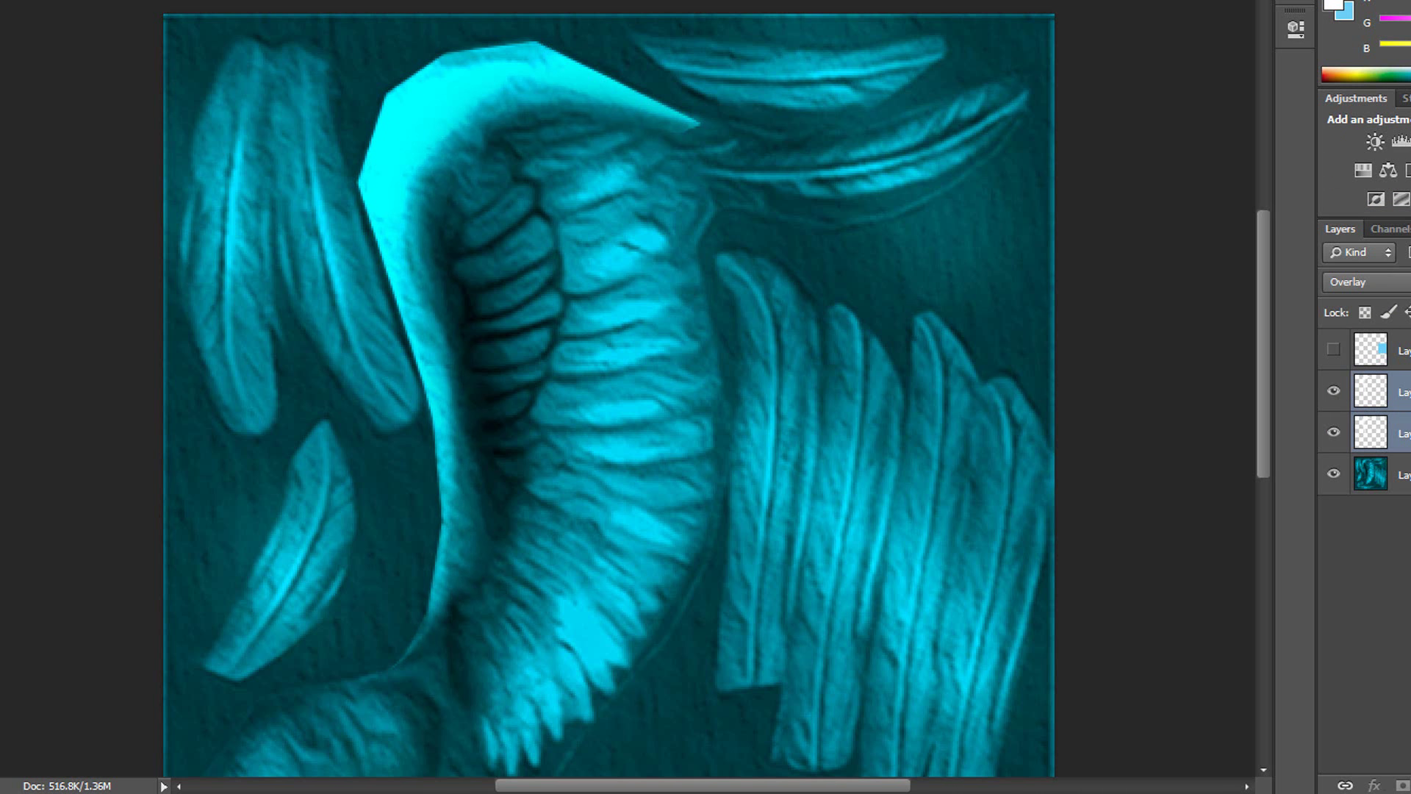
right_click(1399, 390)
click(1290, 549)
key(ctrl+z)
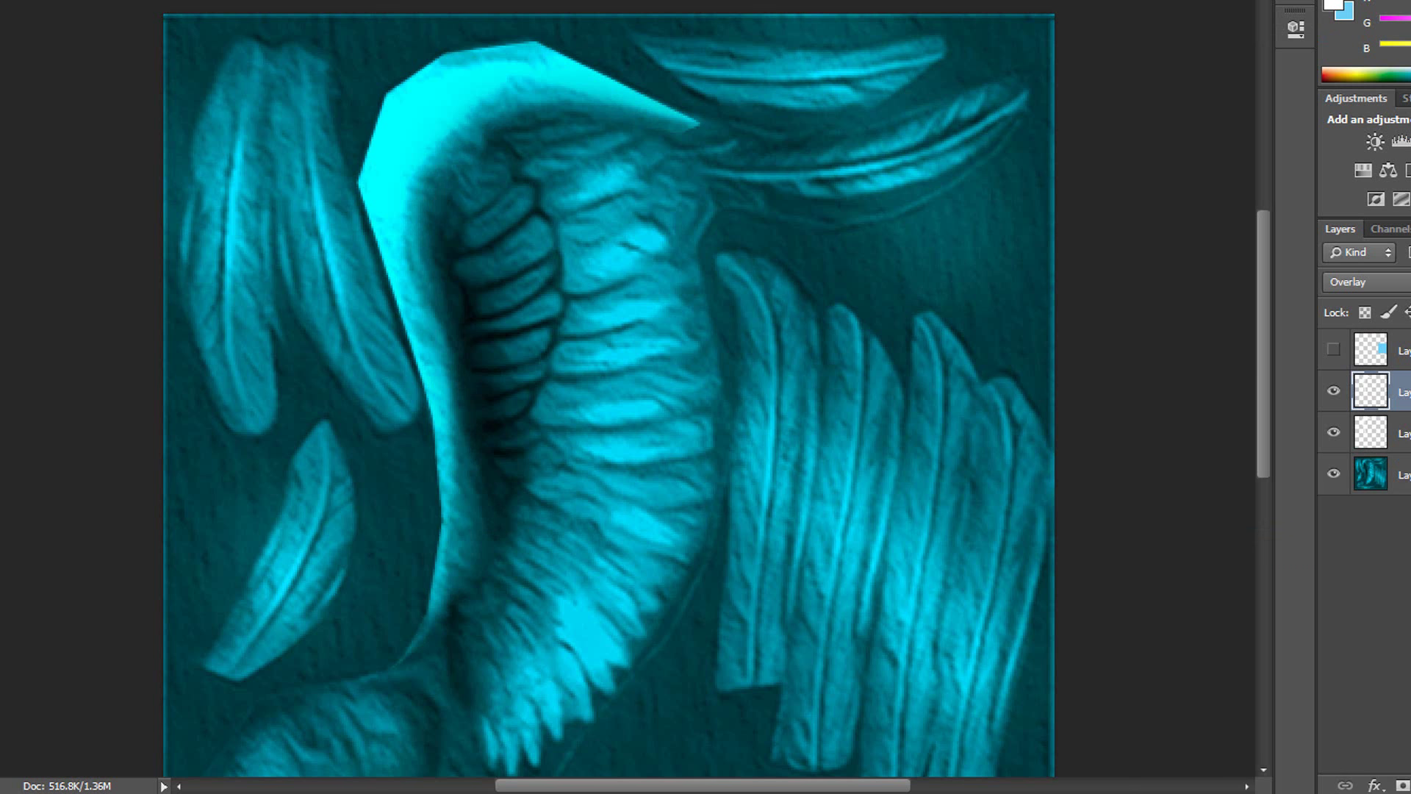
click(1334, 397)
click(1399, 434)
key(ctrl+u)
drag(1008, 296, 1110, 296)
click(1241, 221)
Colorize the lower overlay layer through Hue/Saturation with a cyan hue and full saturation
key(ctrl+u)
click(1208, 418)
drag(902, 295, 1013, 295)
drag(955, 346, 1113, 346)
drag(1012, 296, 1008, 295)
click(1241, 191)
click(1333, 391)
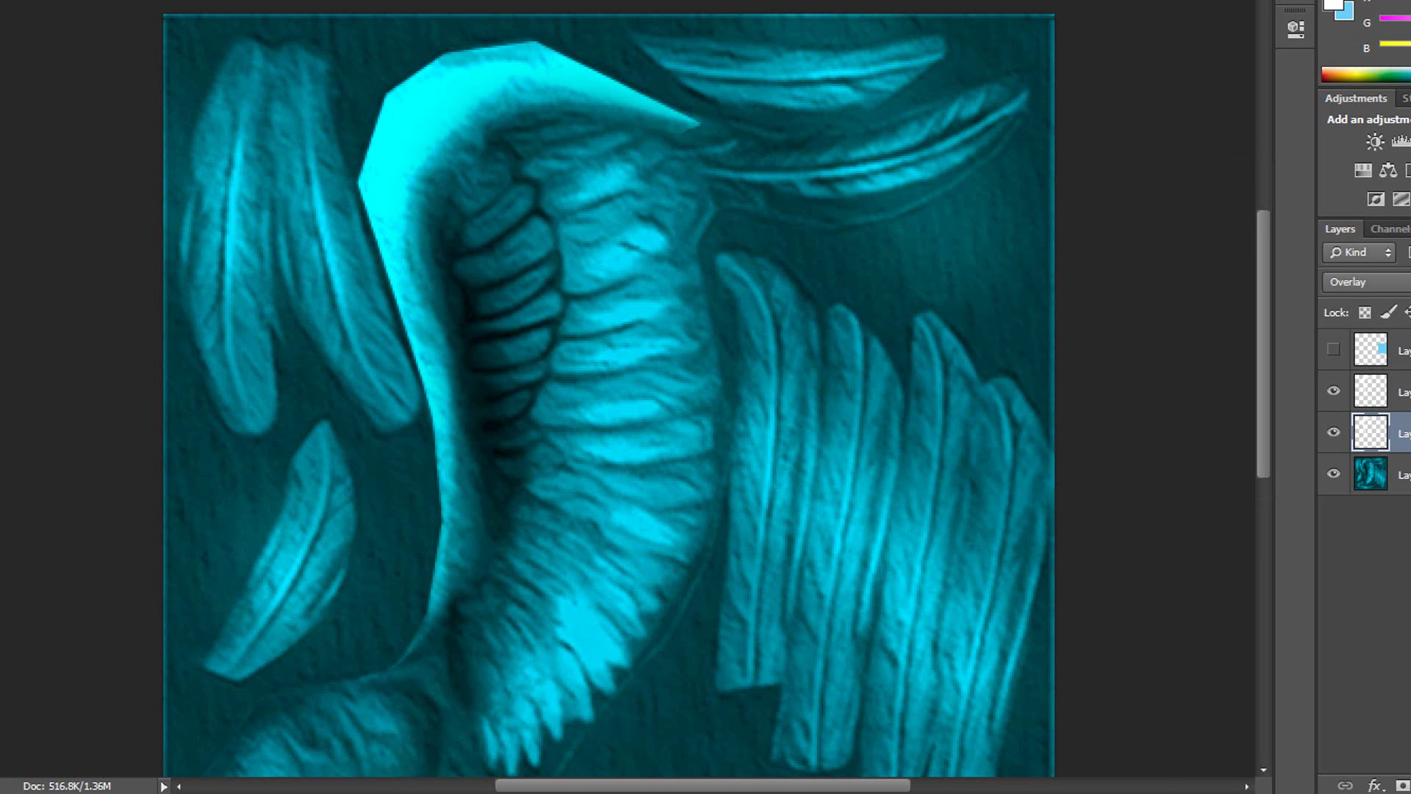
Delete the duplicate overlay layer above the original one
scroll(1260, 300, down, 2)
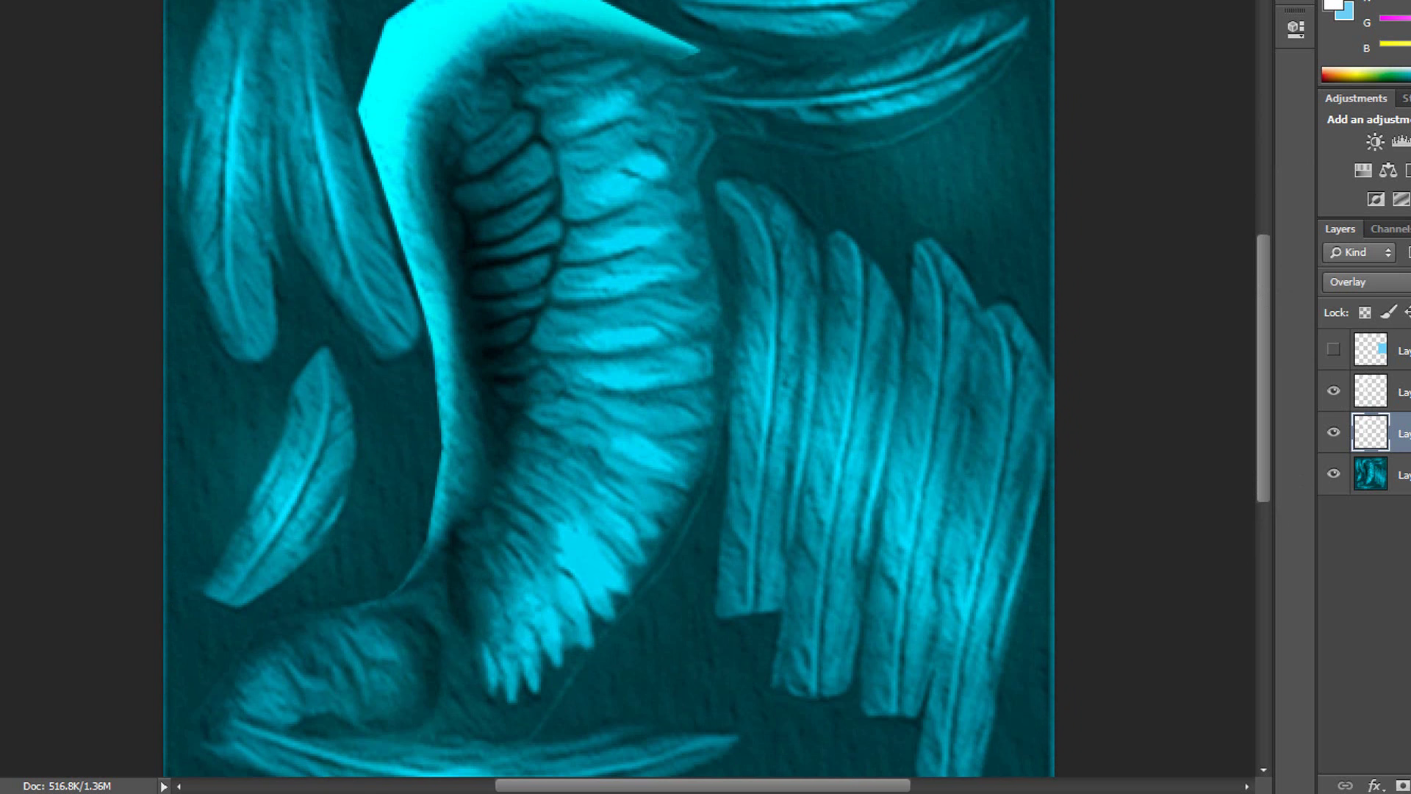
click(1401, 393)
click(1410, 785)
click(635, 248)
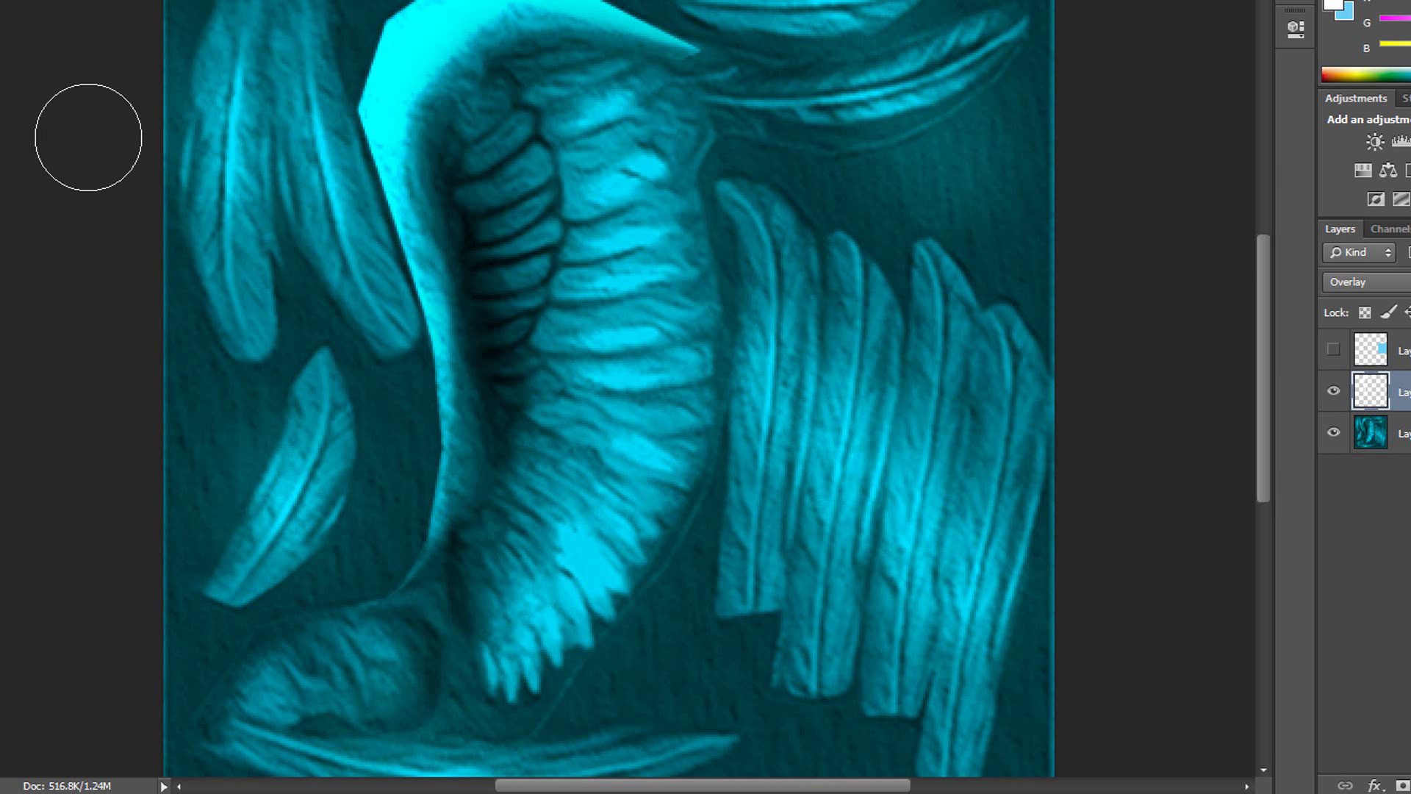
Set the brush size to 12 px with 100% hardness for painting on the overlay layer
click(0, 44)
click(0, 172)
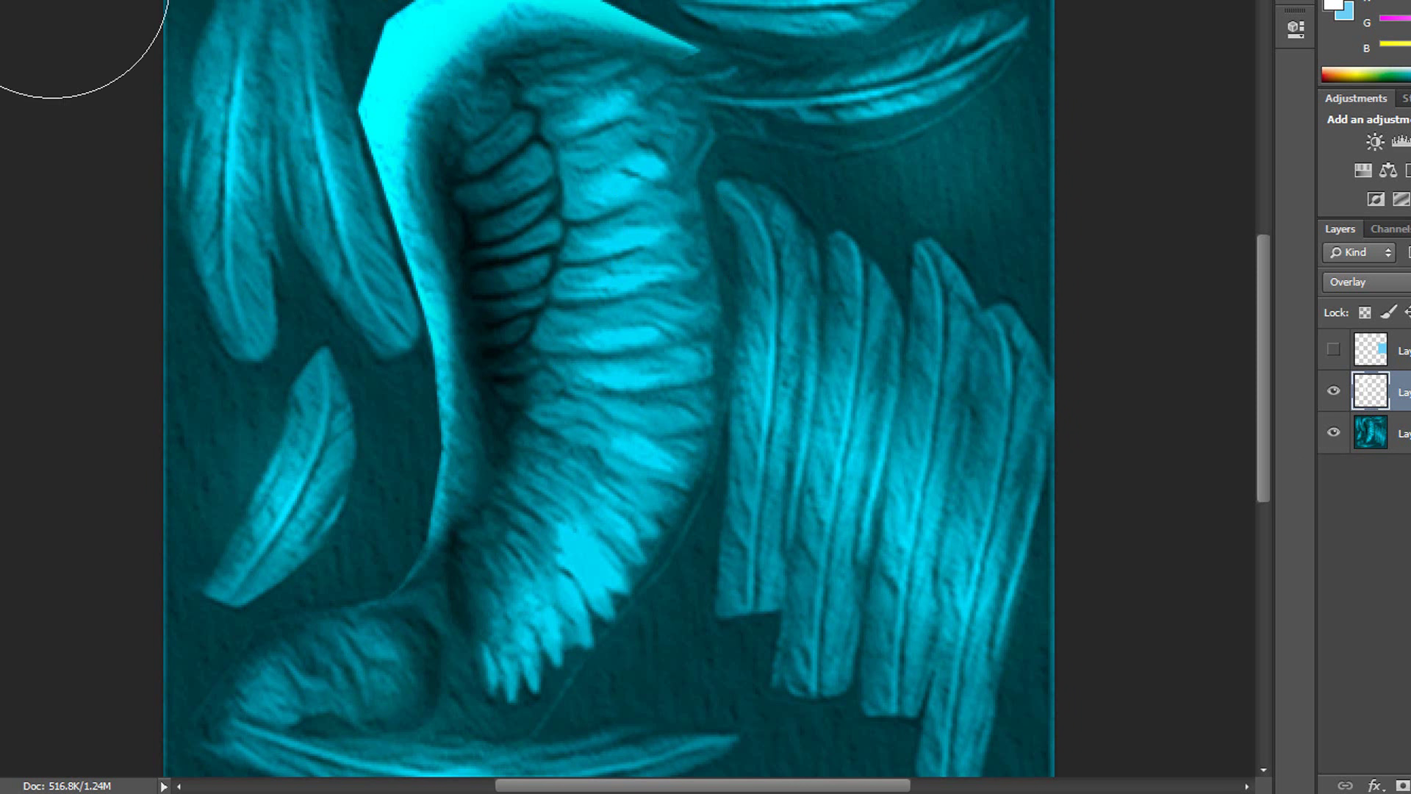
click(0, 0)
key(Return)
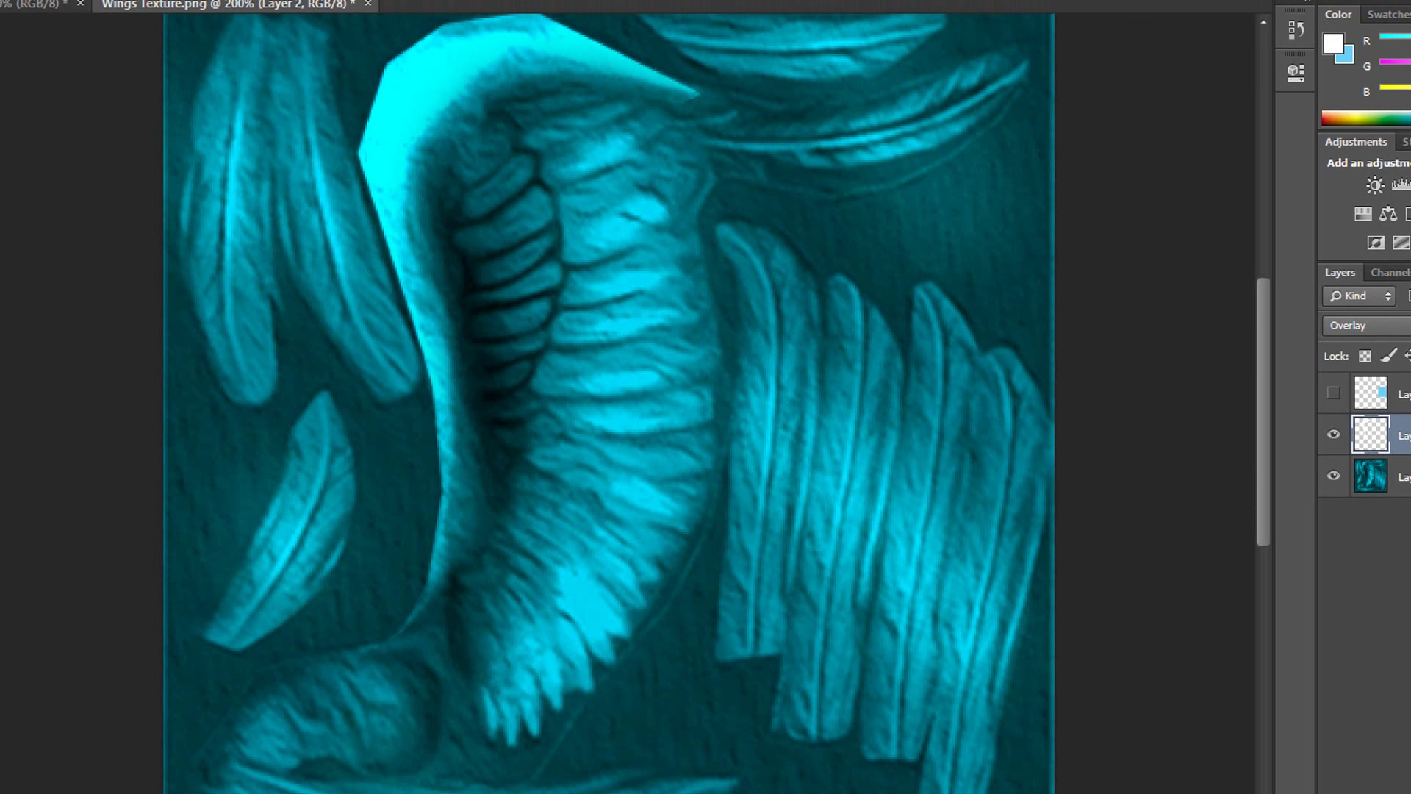
click(0, 0)
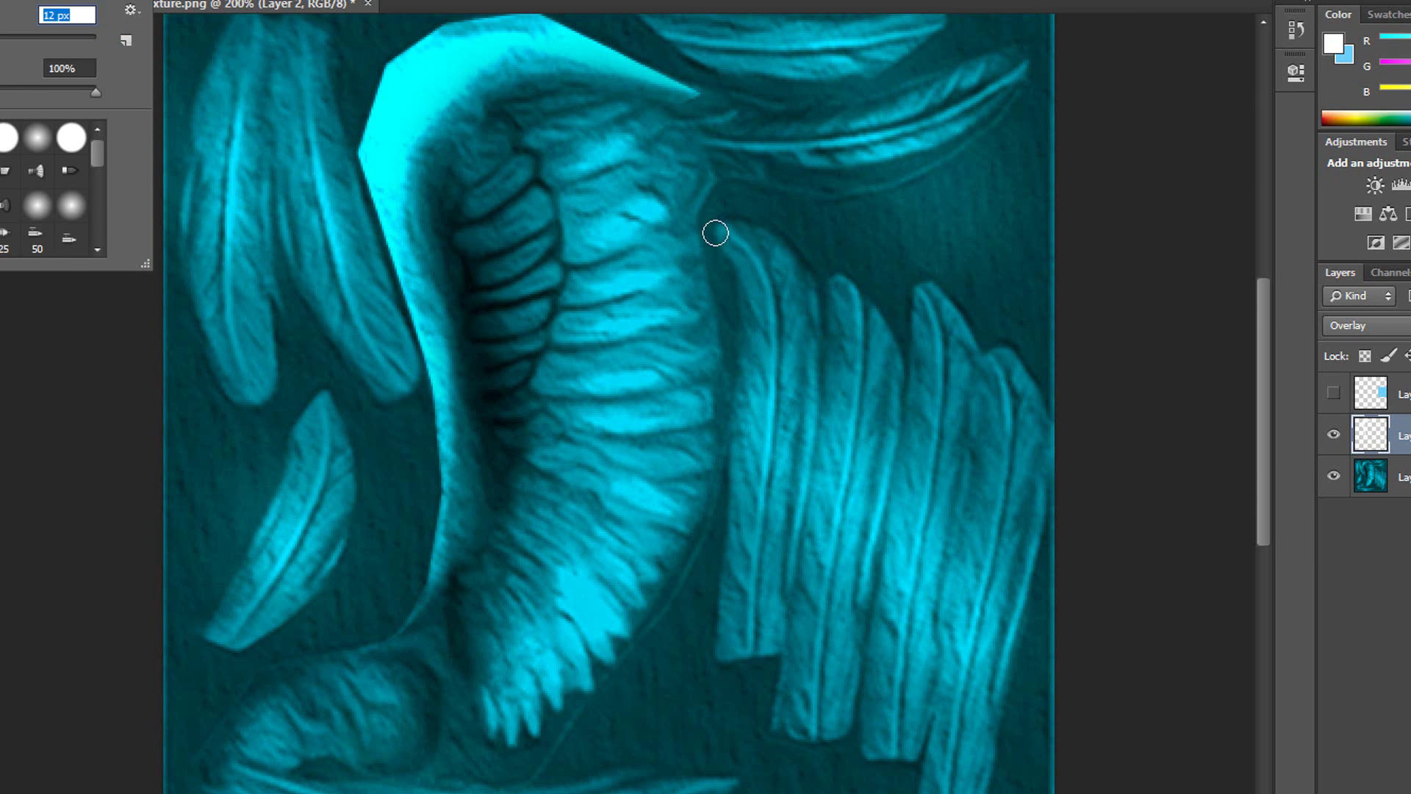
key(Return)
Paint white over the two leftmost feathers of the long feather group on the overlay layer
drag(715, 239, 760, 335)
mouse_move(755, 387)
mouse_down()
mouse_move(735, 630)
mouse_move(800, 478)
mouse_up()
mouse_move(723, 229)
mouse_down()
mouse_move(786, 252)
mouse_move(809, 418)
mouse_up()
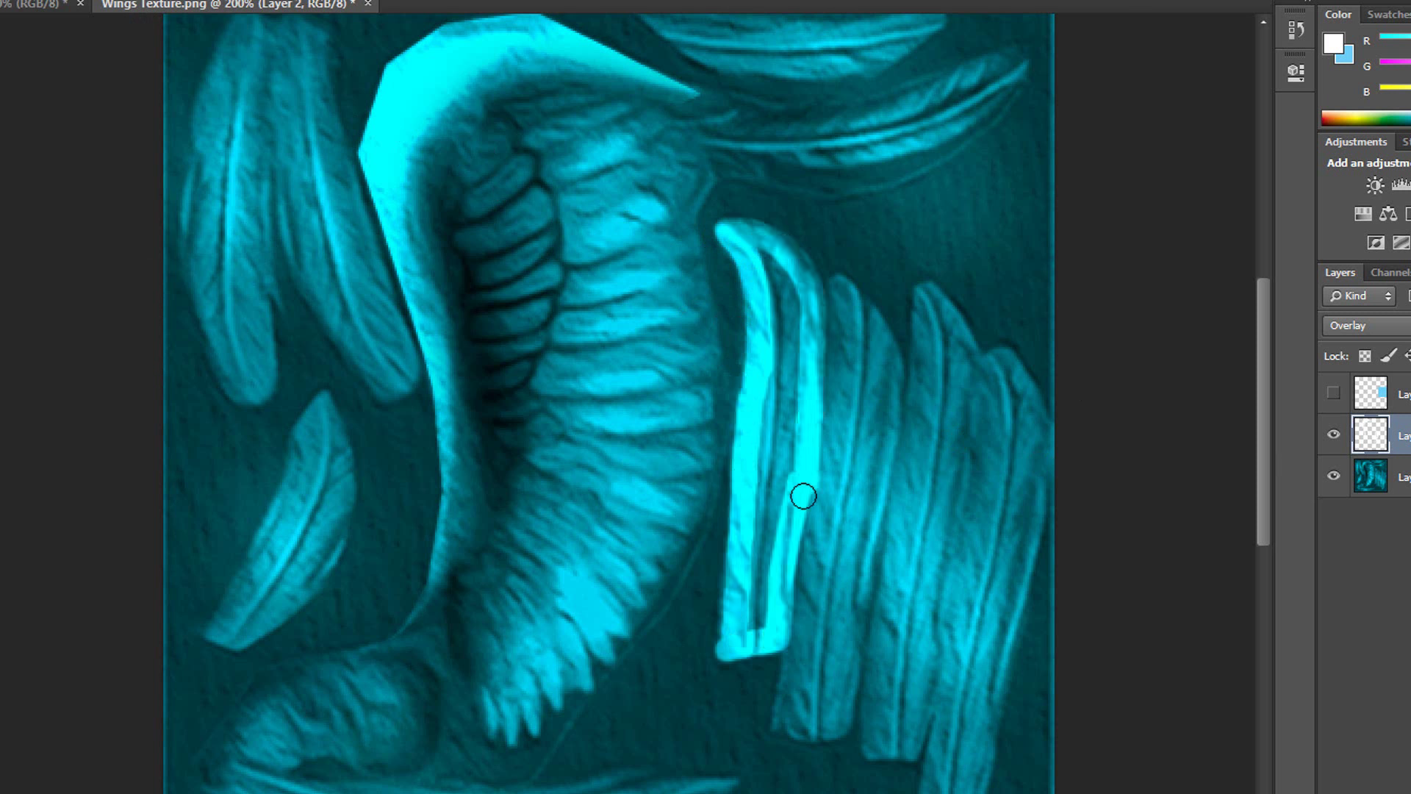
mouse_move(755, 301)
mouse_down()
mouse_move(783, 452)
mouse_move(787, 580)
mouse_up()
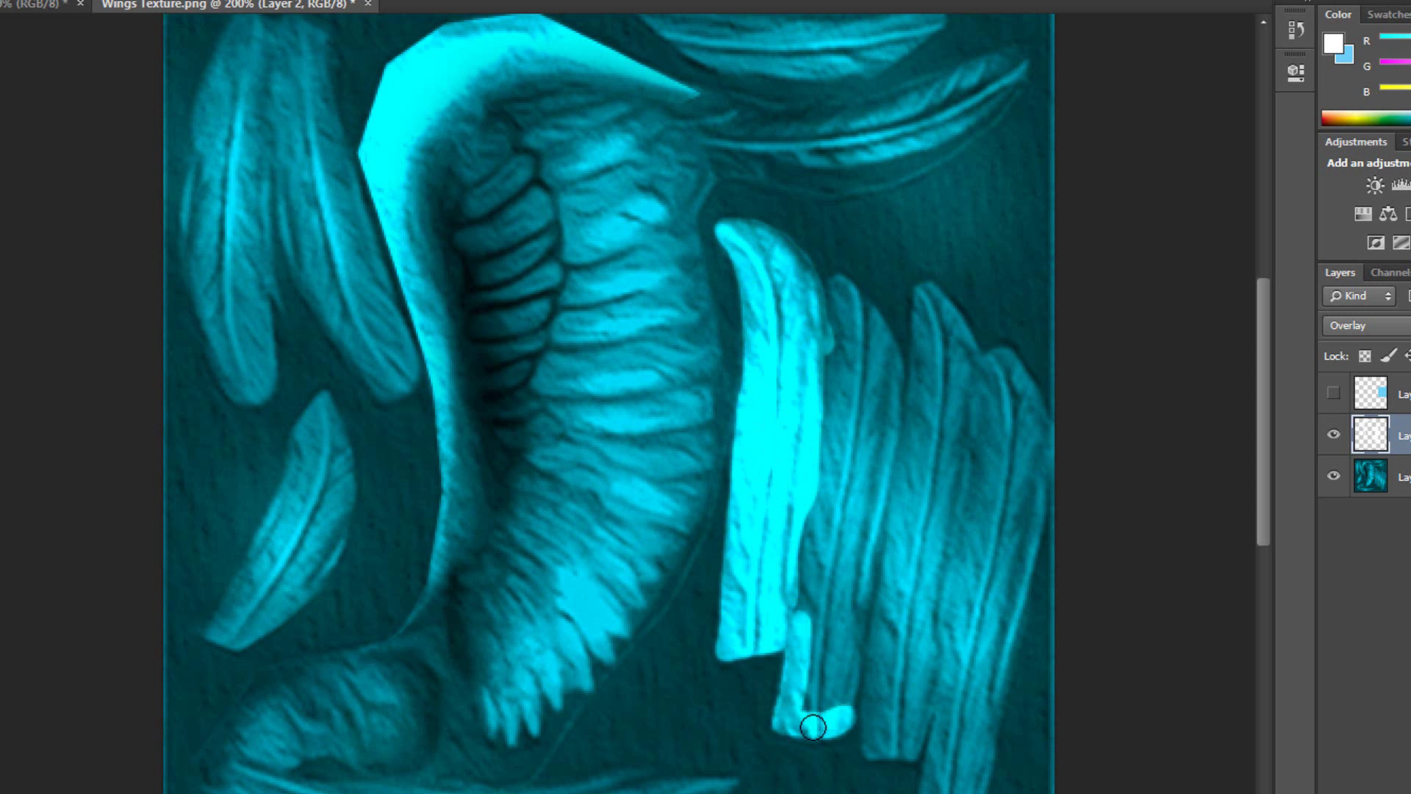
drag(842, 713, 874, 514)
mouse_move(854, 304)
mouse_down()
mouse_move(884, 351)
mouse_move(876, 522)
mouse_move(809, 684)
mouse_move(813, 469)
mouse_move(837, 319)
mouse_move(844, 660)
mouse_move(849, 485)
mouse_move(871, 445)
mouse_move(835, 612)
mouse_up()
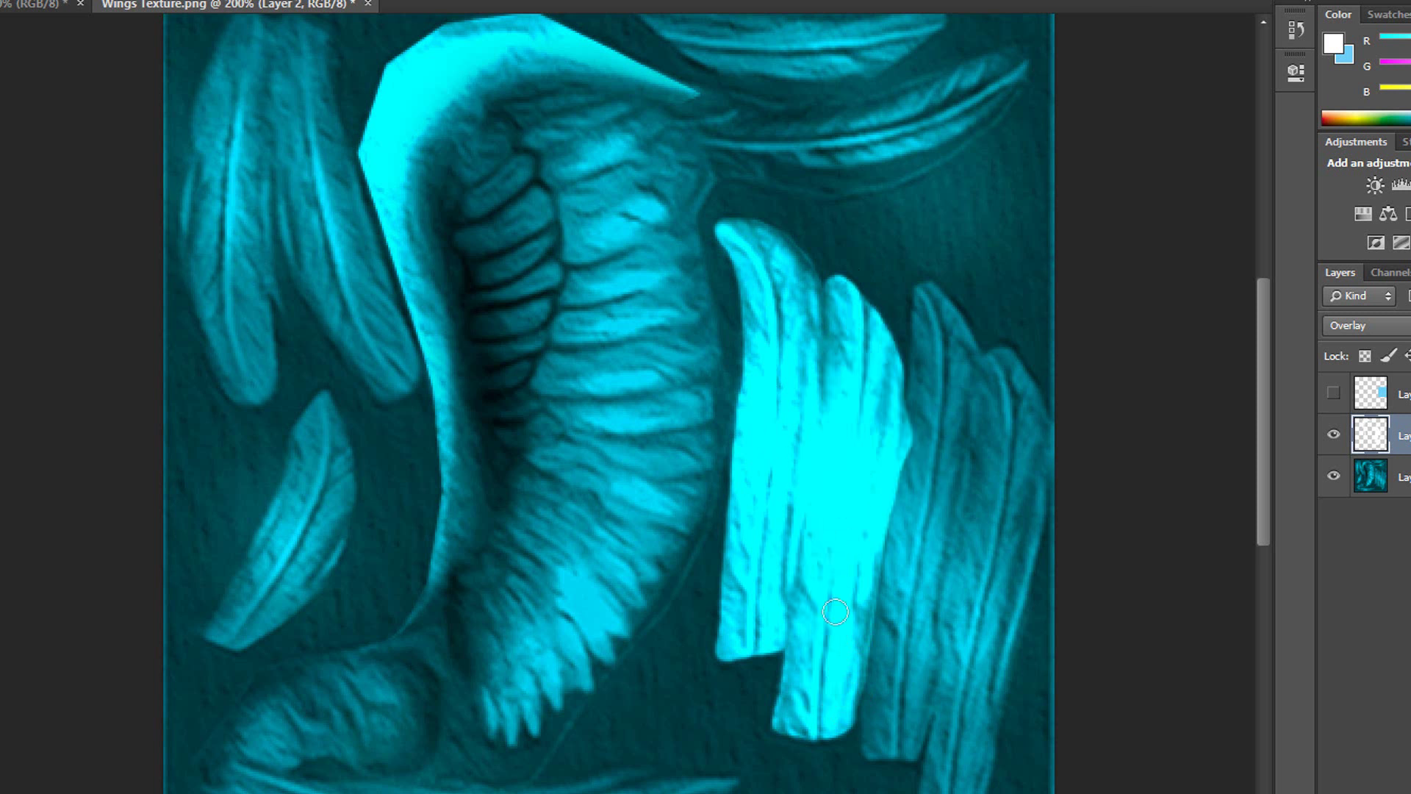
Paint white over the two remaining feathers of the long feather group, outlining their edges before filling them in
drag(938, 313, 943, 616)
drag(875, 665, 875, 741)
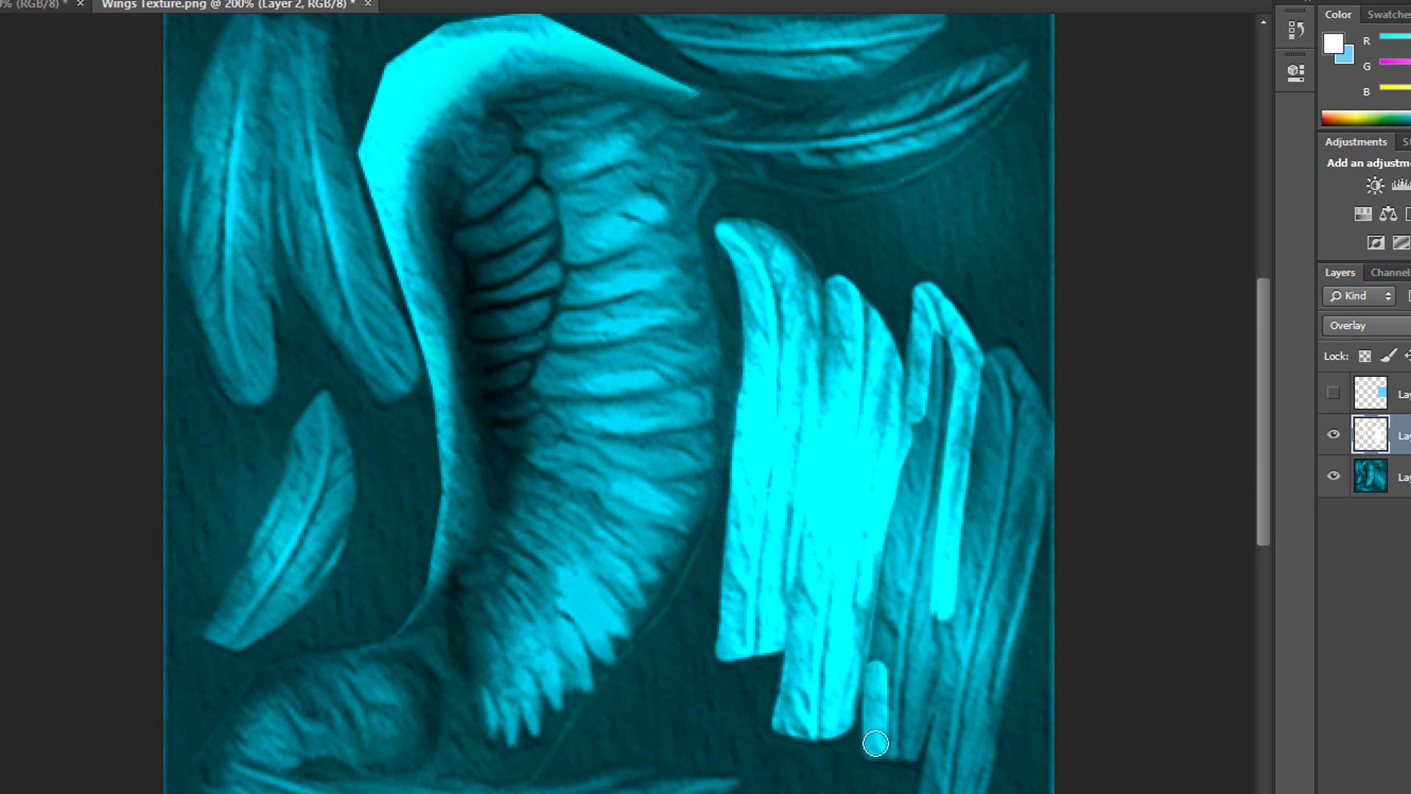
scroll(947, 562, down, 3)
mouse_move(927, 655)
mouse_down()
mouse_move(982, 551)
mouse_move(1014, 426)
mouse_up()
drag(1041, 298, 1022, 390)
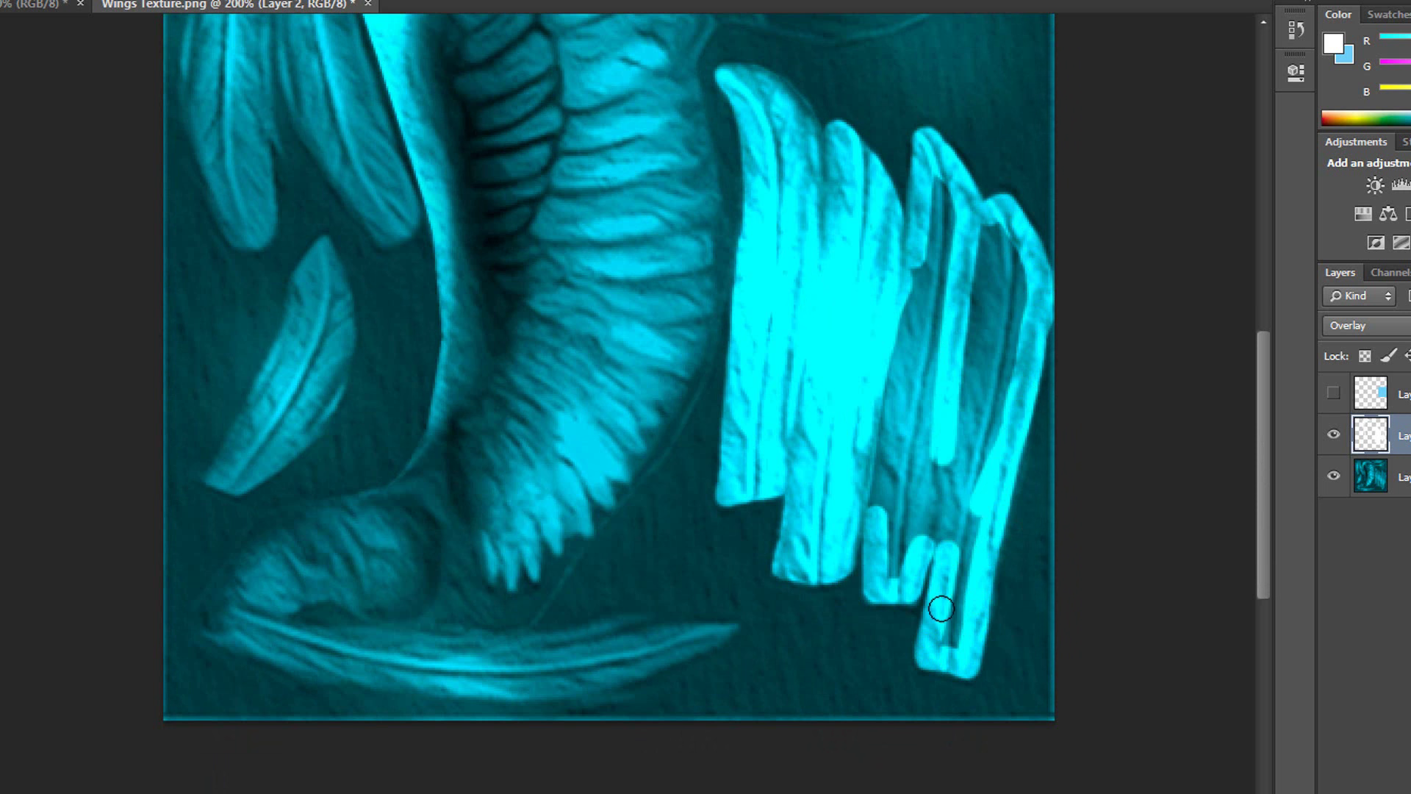
drag(912, 264, 878, 516)
mouse_move(962, 234)
mouse_down()
mouse_move(925, 291)
mouse_move(900, 557)
mouse_move(959, 542)
mouse_up()
mouse_move(960, 591)
mouse_down()
mouse_move(946, 472)
mouse_move(989, 375)
mouse_up()
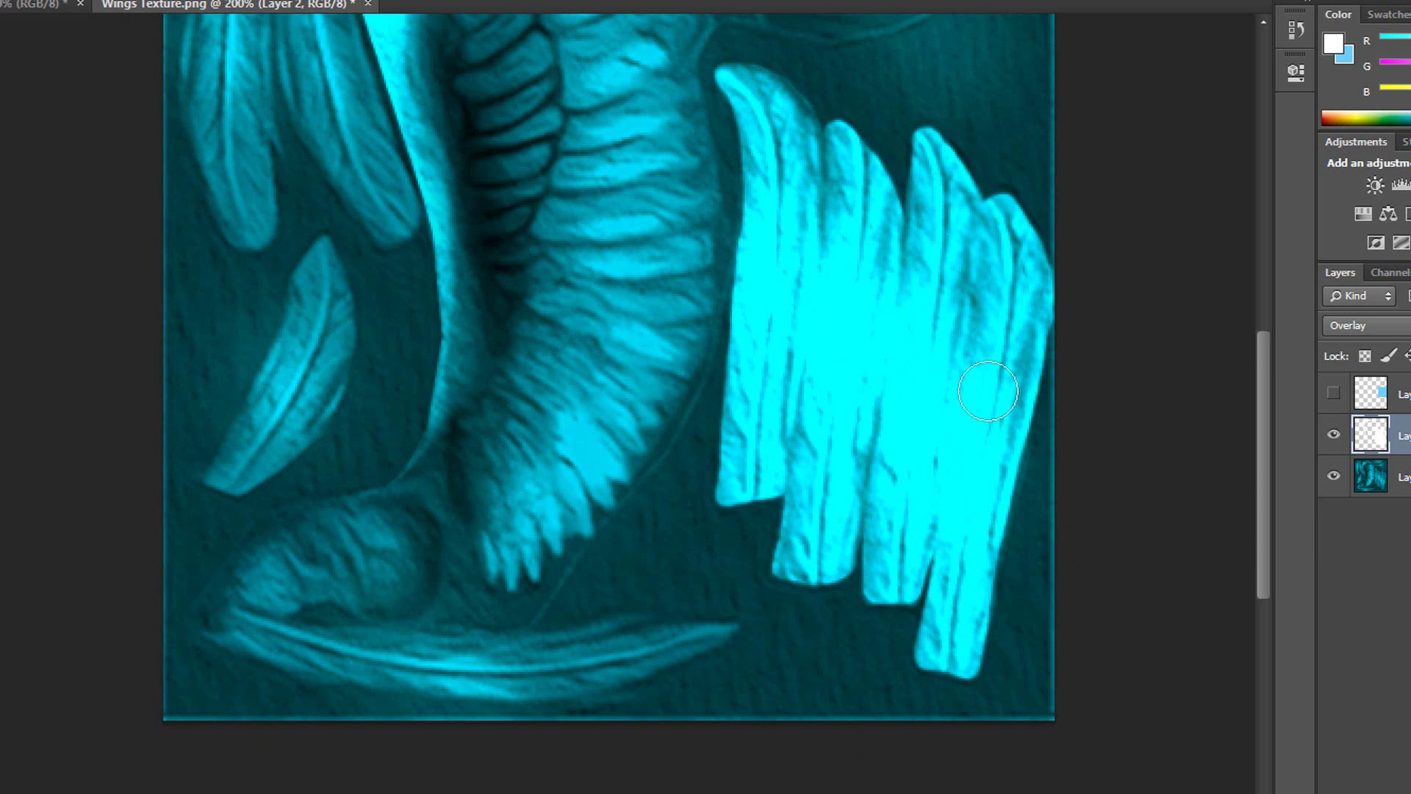
Copy the painted long feather group from the overlay layer onto its own layer and align it over the original feathers
click(33, 59)
drag(702, 51, 1055, 759)
key(ctrl+c)
key(ctrl+v)
key(ctrl+y)
key(ctrl+u)
click(1242, 266)
key(ctrl+y)
key(ctrl+t)
drag(995, 289, 1000, 275)
Remove the long feather group's white paint from the original overlay layer, with the copied layer kept above it
click(2, 29)
click(586, 290)
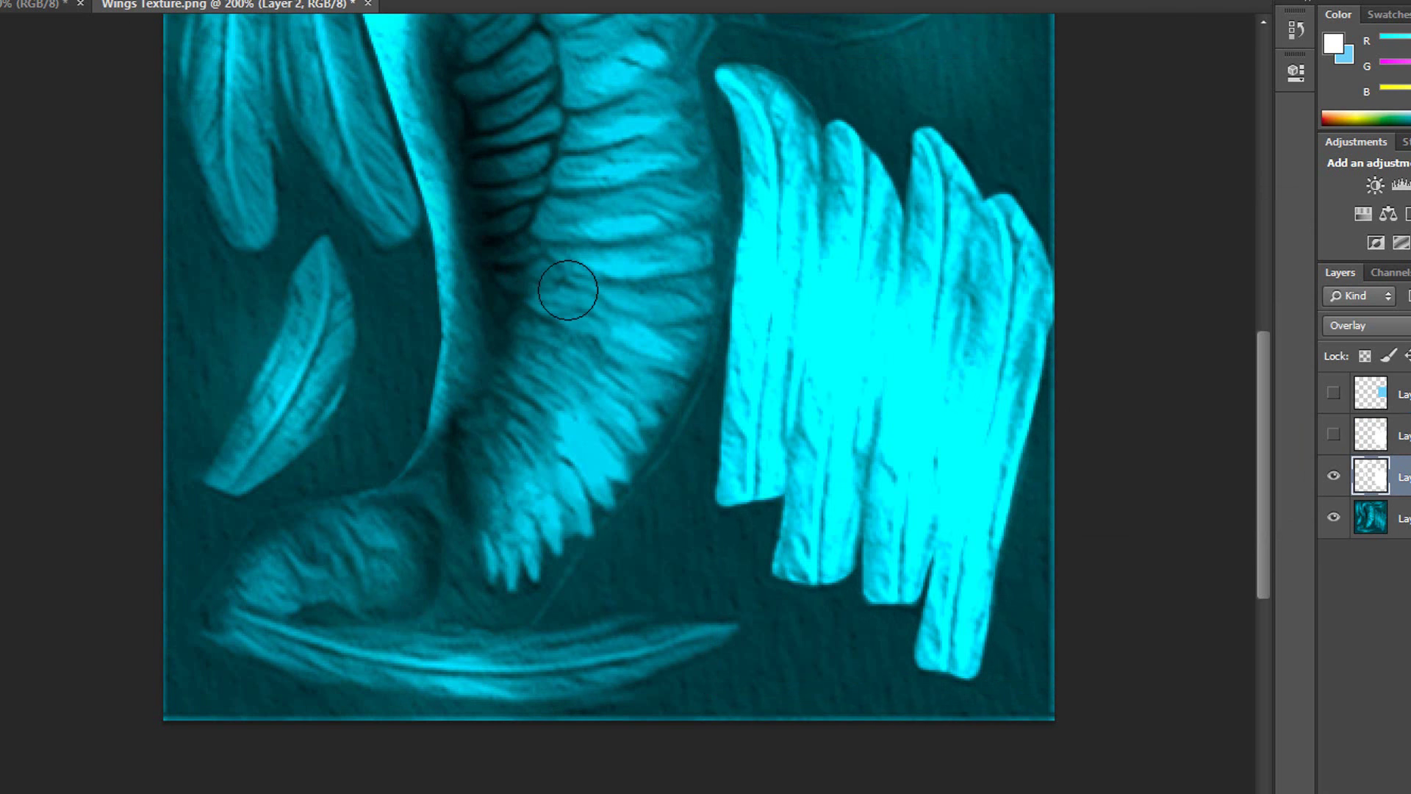
click(44, 55)
drag(713, 41, 1235, 756)
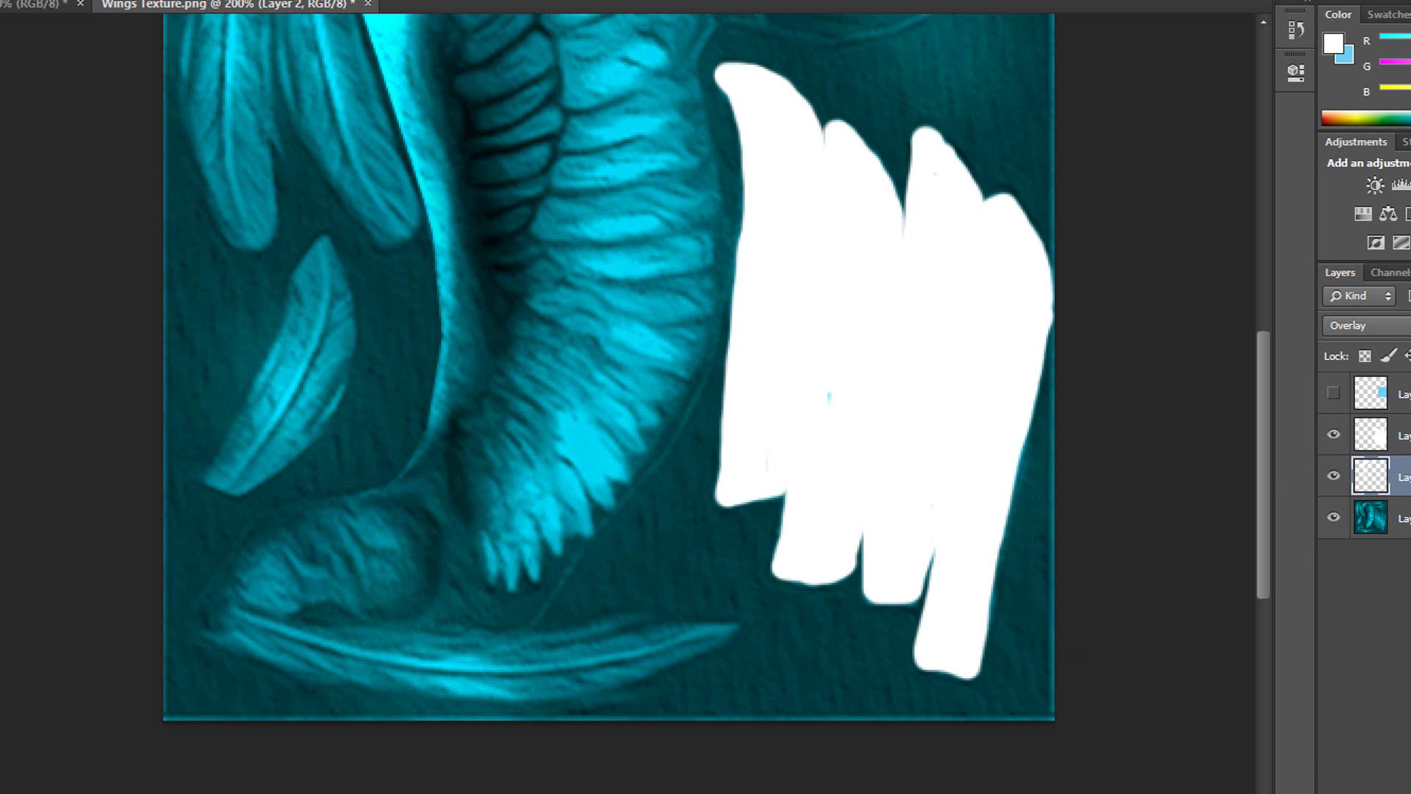
Set the copied feather layer's blend mode to Overlay and lower its opacity slightly
click(1403, 436)
click(1385, 326)
click(1382, 189)
drag(1410, 325, 1410, 325)
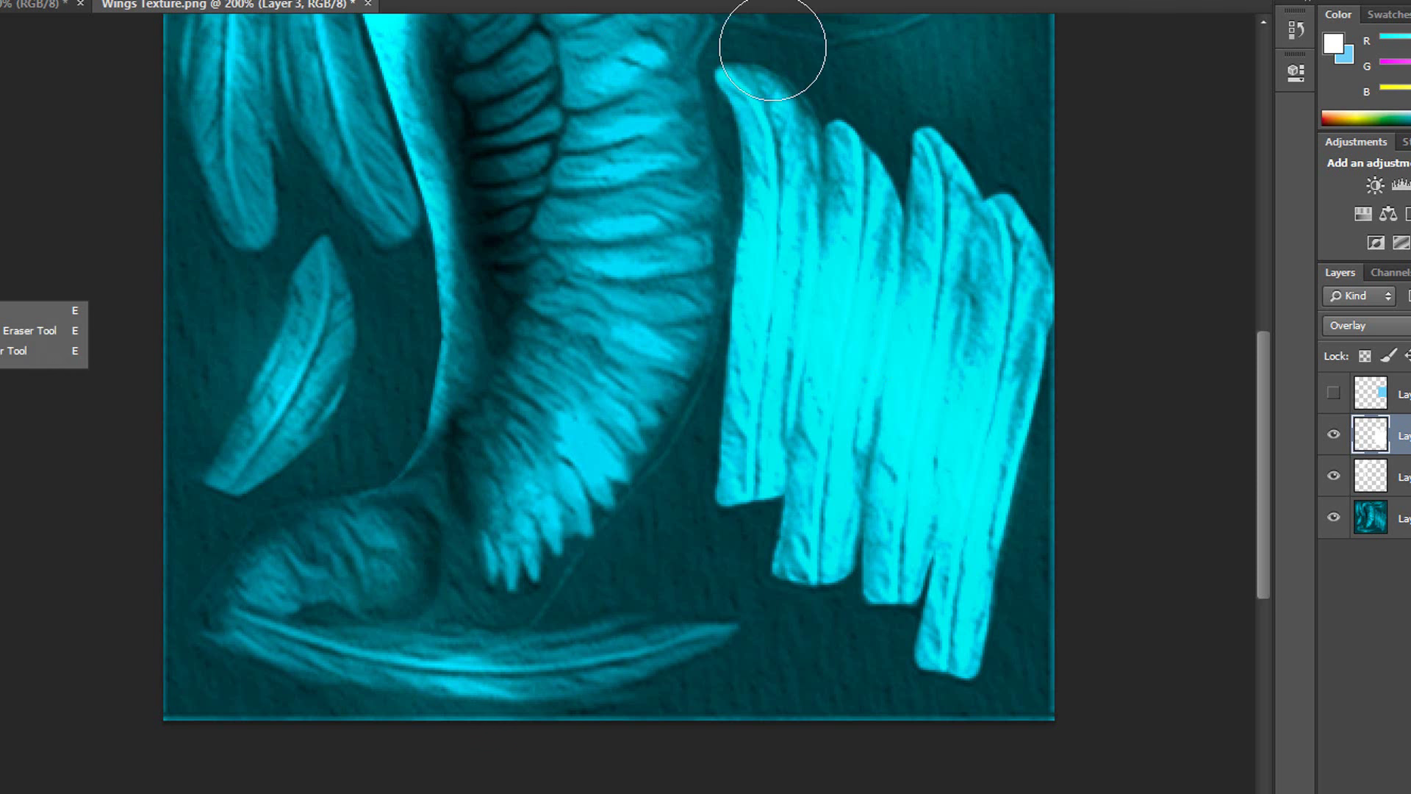
Paint white over the pair of feathers beside the wing arch and the small feather below them with a 28 px brush
scroll(875, 214, up, 1)
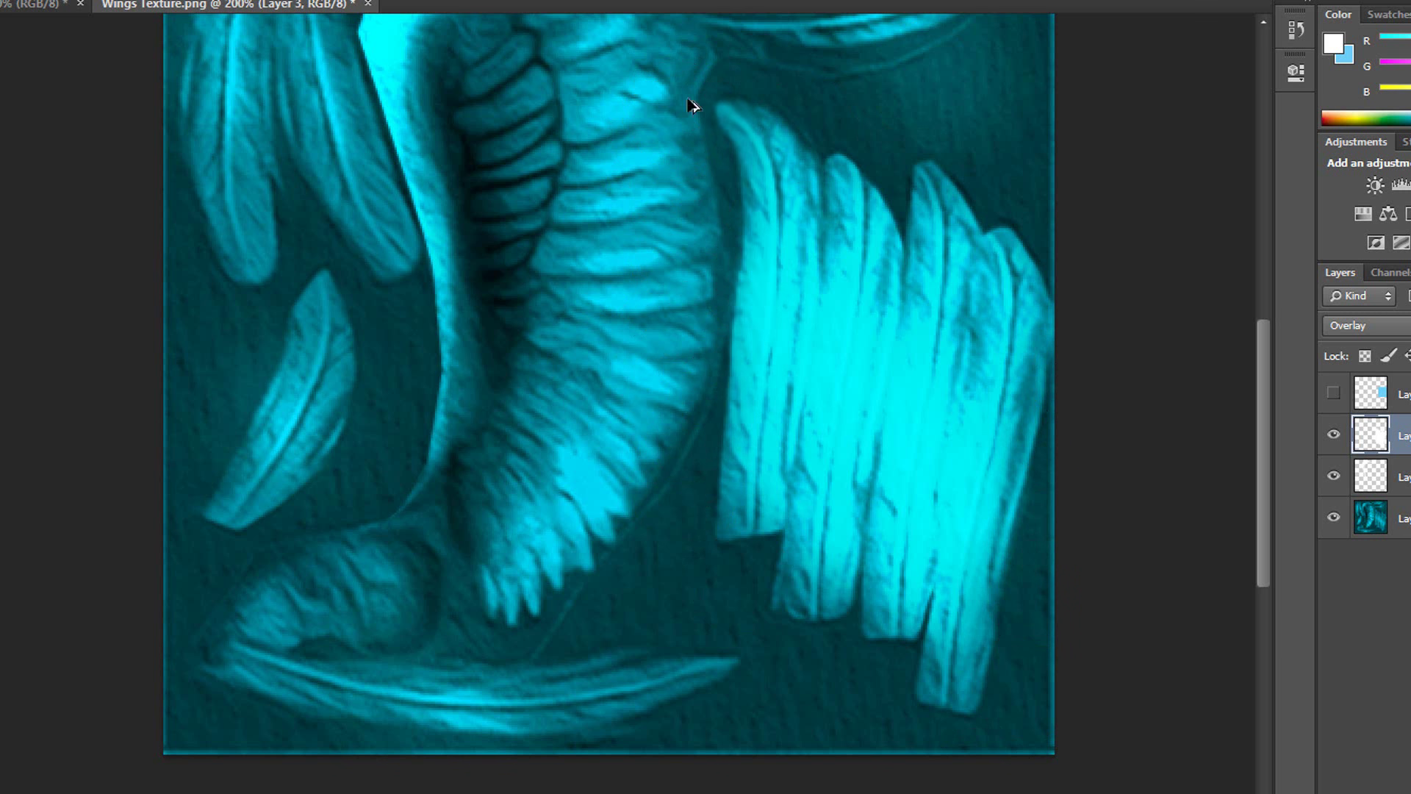
scroll(804, 416, up, 5)
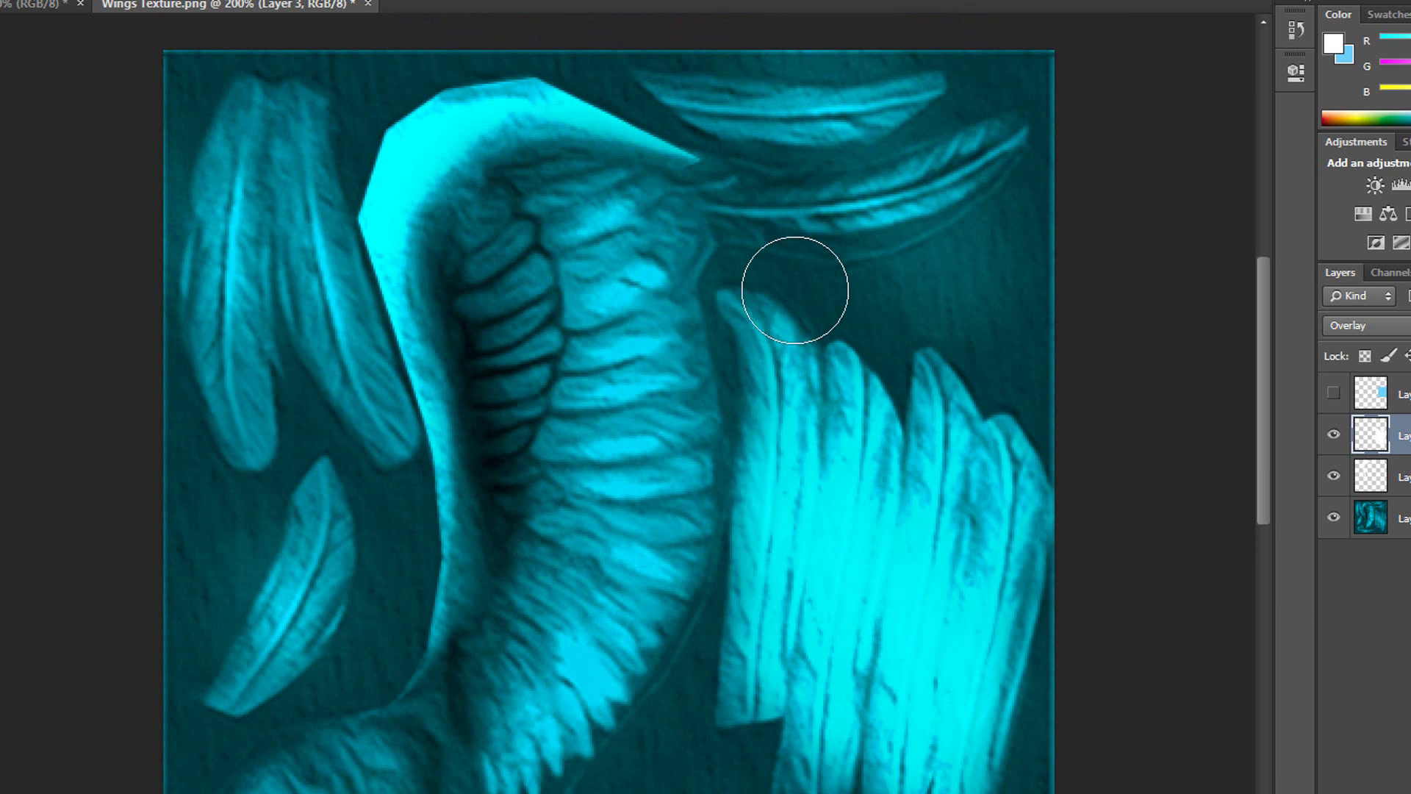
mouse_move(305, 61)
mouse_down()
mouse_move(253, 101)
mouse_move(216, 406)
mouse_move(231, 393)
mouse_move(250, 457)
mouse_move(215, 265)
mouse_move(278, 115)
mouse_move(320, 346)
mouse_move(388, 444)
mouse_move(304, 165)
mouse_move(287, 225)
mouse_move(322, 516)
mouse_move(250, 668)
mouse_up()
click(1, 2)
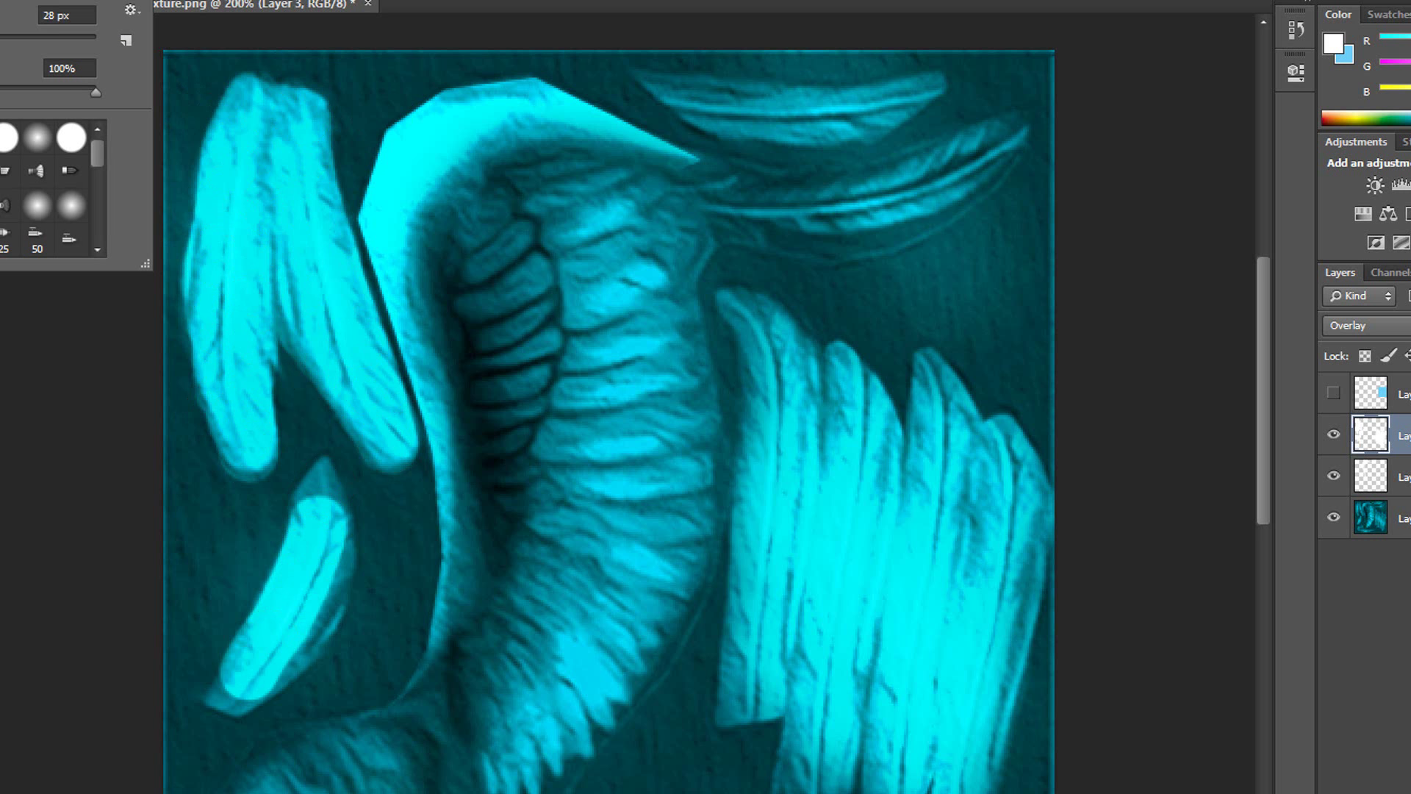
key(Return)
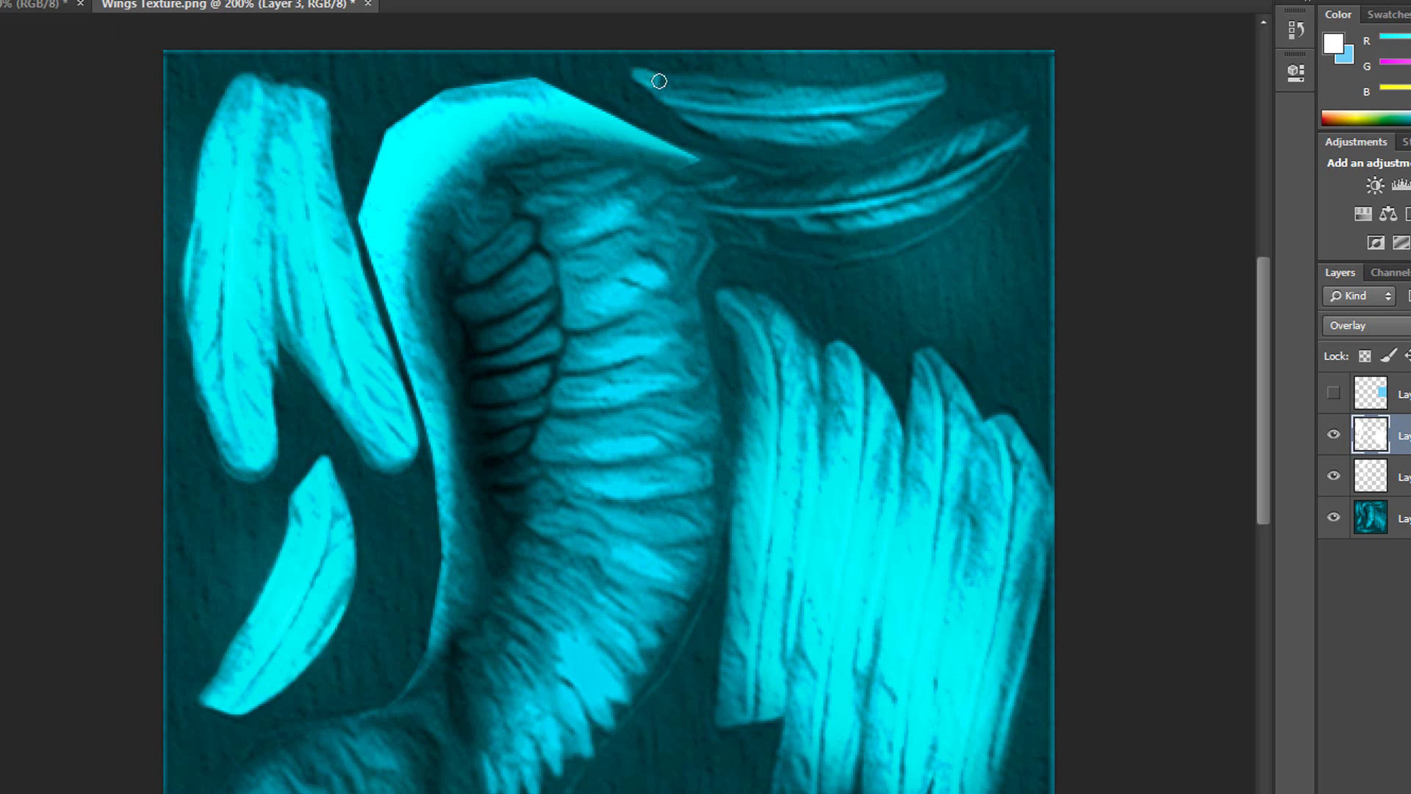
Outline the topmost feather of the texture in white with a small brush and fill its inside with a larger one
drag(639, 74, 873, 84)
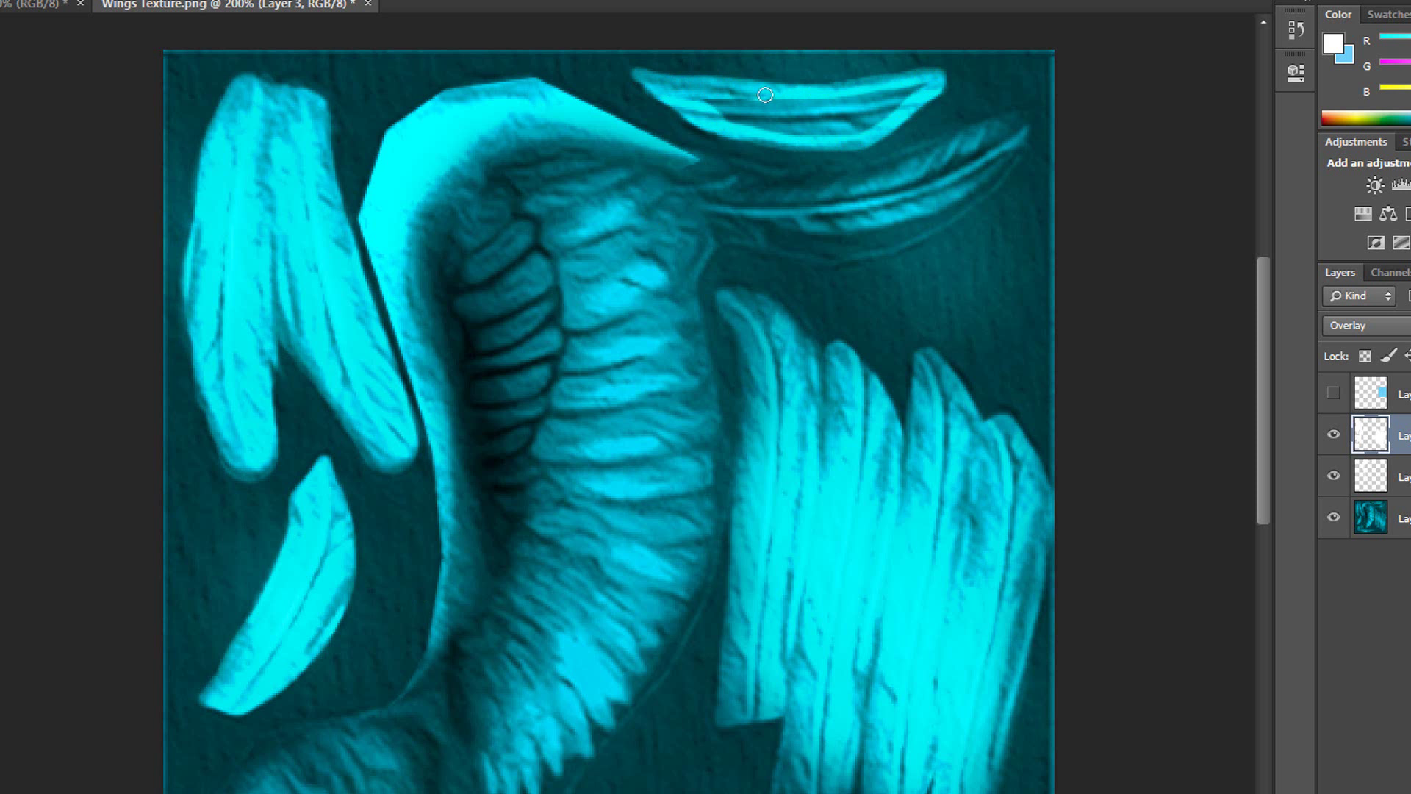
right_click(627, 110)
key(Return)
drag(691, 102, 826, 113)
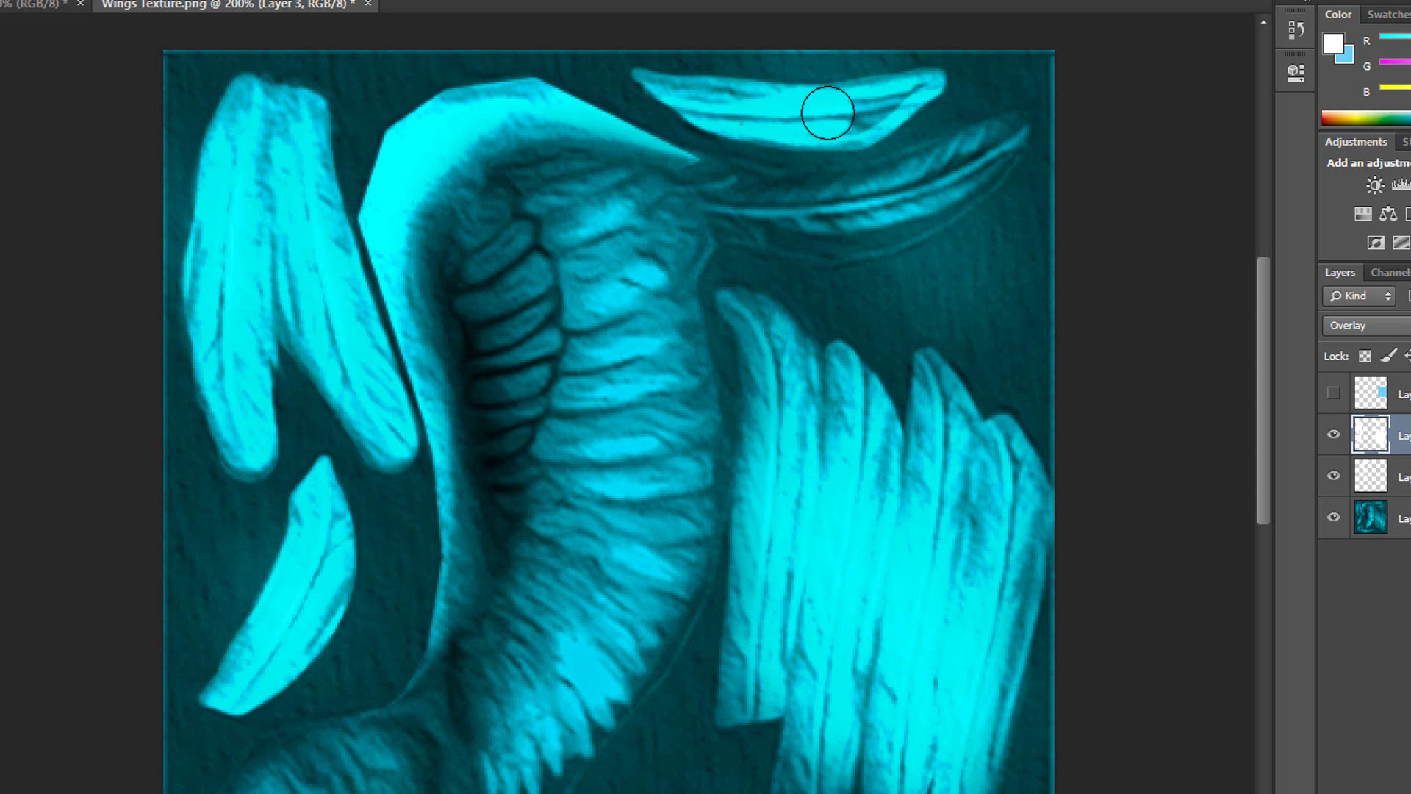
click(909, 88)
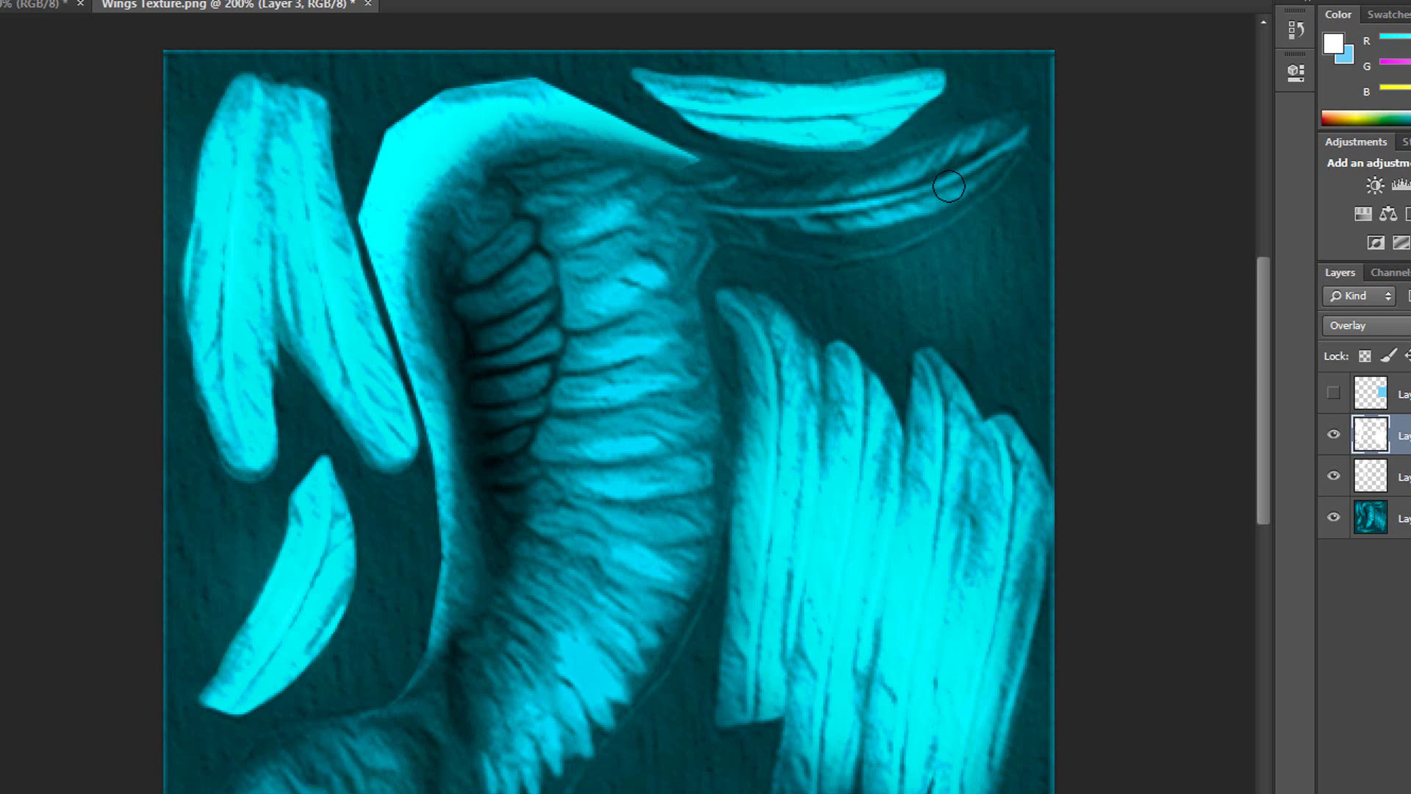
Create a new layer and paint soft white over the wing body, upper feather and lower feather with a 0% hardness brush
right_click(450, 512)
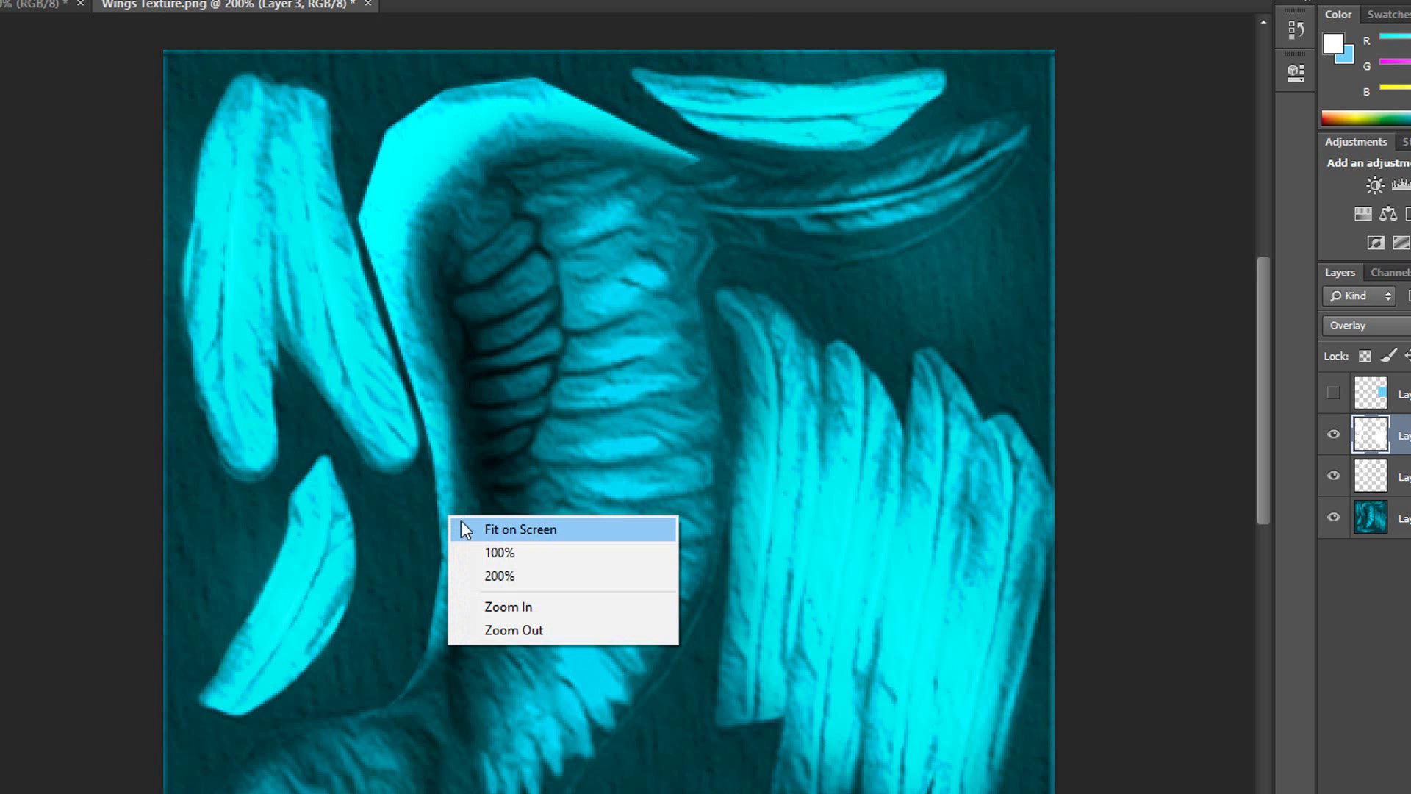
click(633, 532)
click(67, 15)
text(84)
key(Tab)
text(0)
key(Return)
key(ctrl+shift+alt+n)
mouse_move(619, 191)
mouse_down()
mouse_move(659, 220)
mouse_move(451, 655)
mouse_move(567, 712)
mouse_move(674, 261)
mouse_up()
Lower the soft-painted layer's opacity to 50% and erase the excess white around the lower feather and wing tip
click(15, 311)
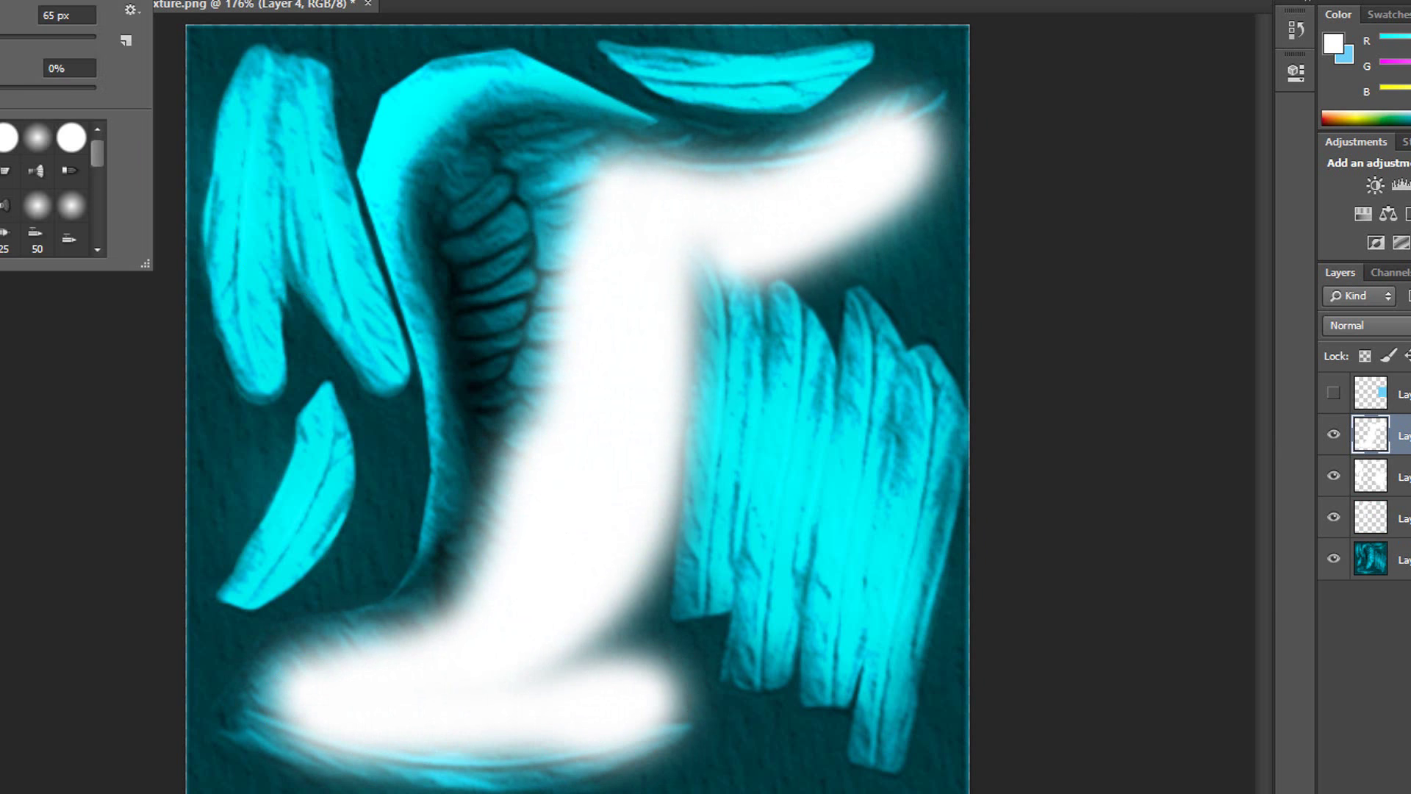
text(50)
mouse_move(942, 205)
mouse_down()
mouse_move(814, 273)
mouse_move(706, 251)
mouse_move(937, 220)
mouse_move(735, 267)
mouse_move(741, 524)
mouse_move(569, 728)
mouse_move(558, 697)
mouse_move(459, 725)
mouse_move(562, 690)
mouse_move(655, 689)
mouse_up()
click(11, 1)
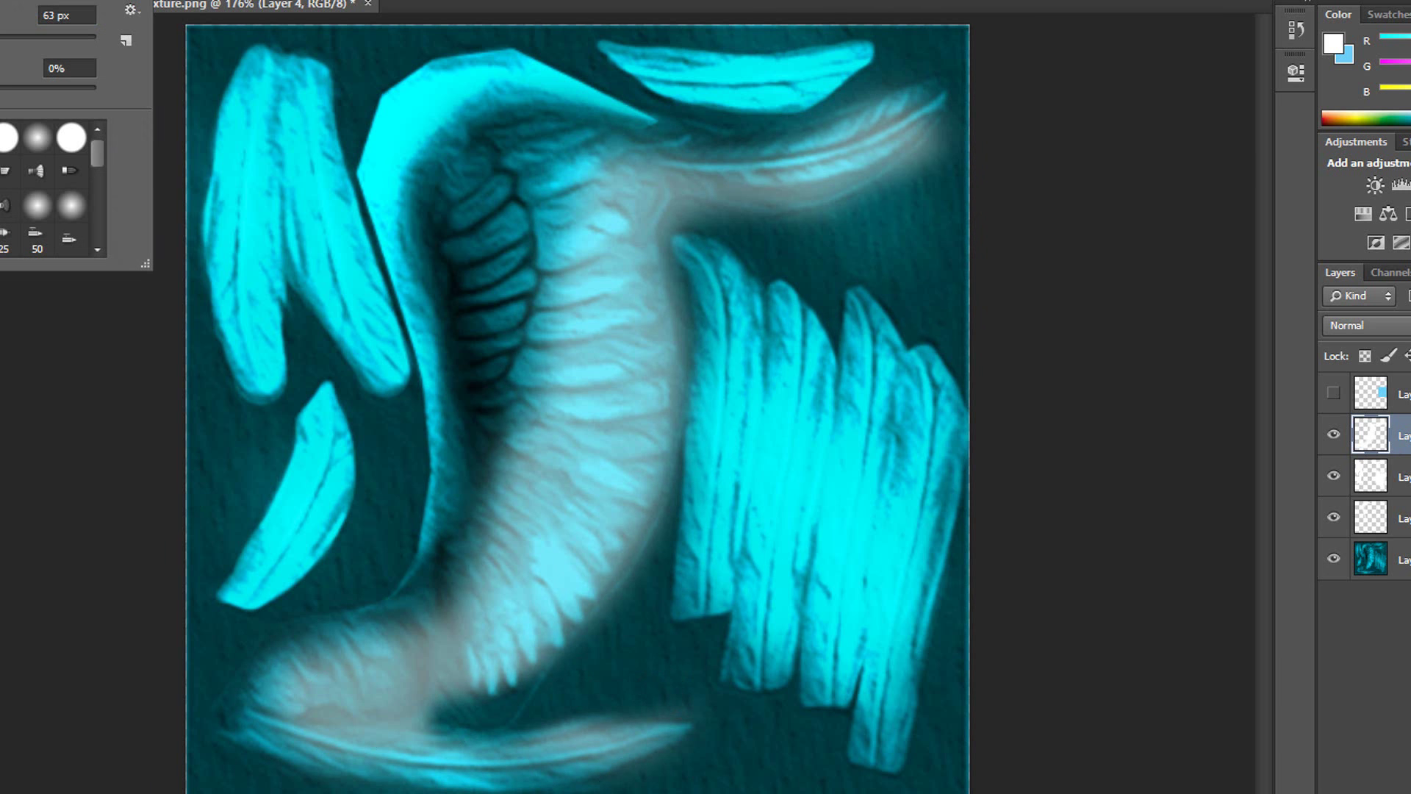
drag(432, 751, 702, 732)
click(3, 316)
mouse_move(315, 772)
mouse_down()
mouse_move(346, 787)
mouse_move(630, 776)
mouse_move(621, 690)
mouse_move(419, 709)
mouse_move(523, 614)
mouse_up()
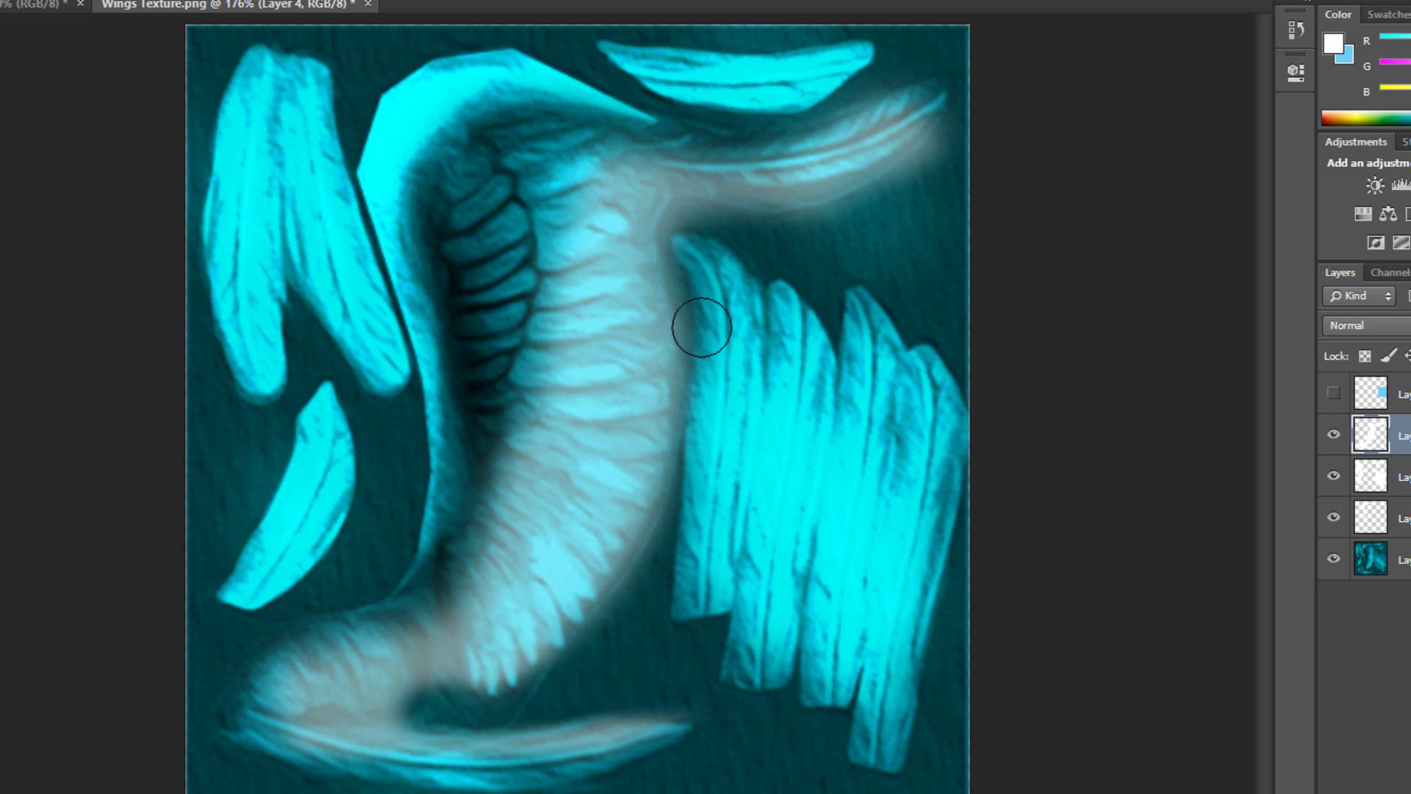
Try erasing the soft white around the upper feather and along the wing body's outer edge
click(3, 257)
mouse_move(958, 138)
mouse_down()
mouse_move(838, 211)
mouse_move(787, 219)
mouse_up()
key(ctrl+z)
click(1335, 434)
click(1334, 434)
drag(945, 191, 711, 708)
key(ctrl+z)
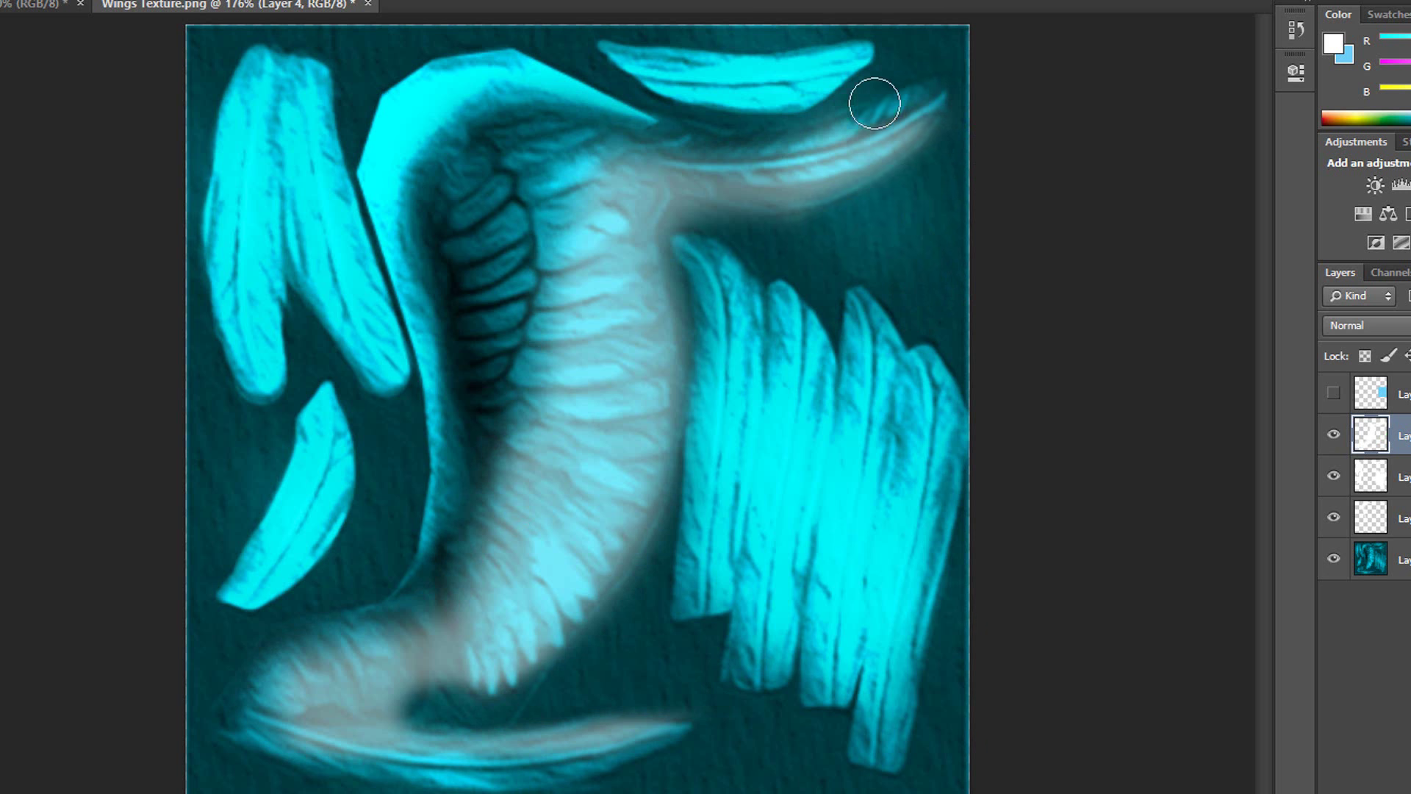
key(ctrl+z)
Erase the soft white from the upper edge of the upper feather and from the inner side of the wing body
click(2, 2)
mouse_move(906, 81)
mouse_down()
mouse_move(730, 139)
mouse_move(507, 501)
mouse_up()
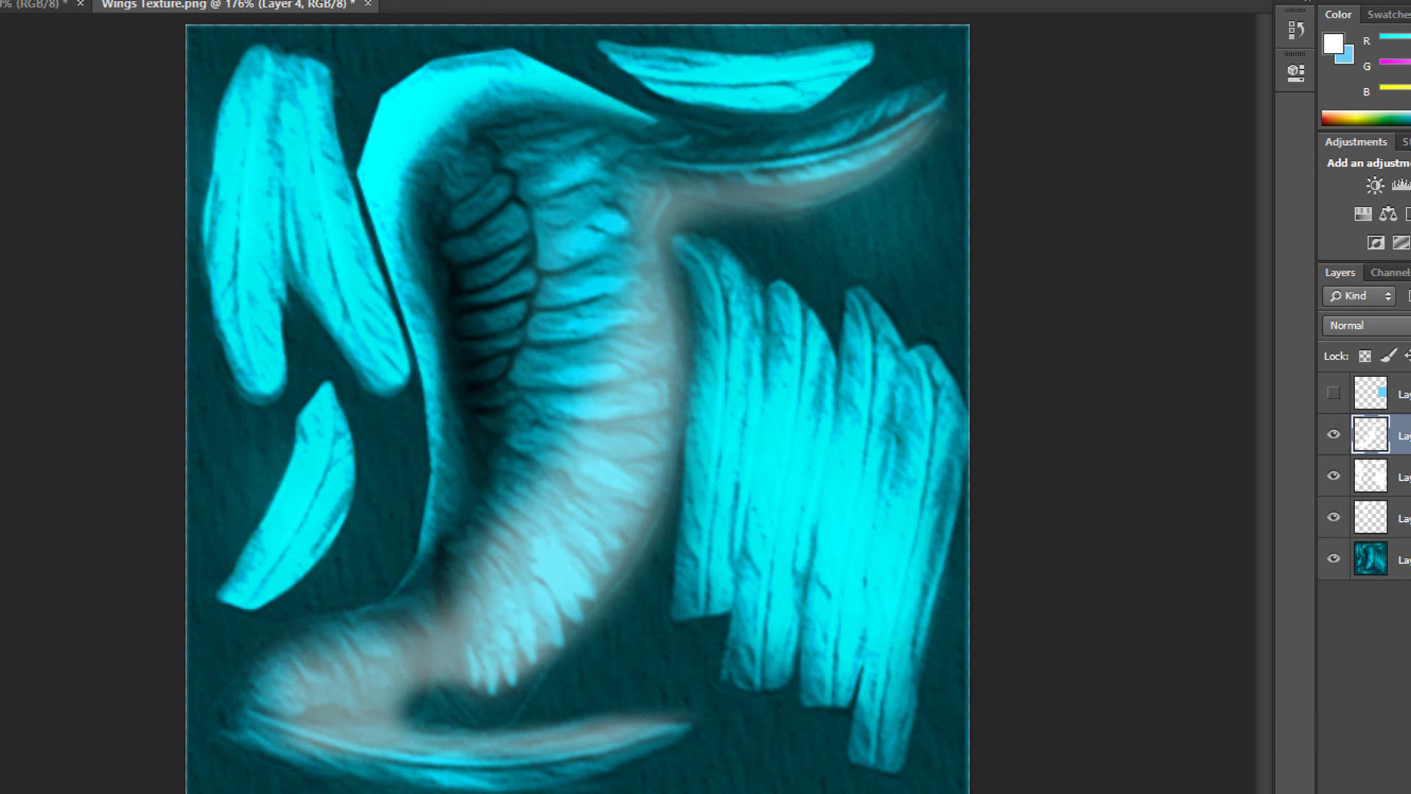
key(ctrl+z)
click(2, 2)
mouse_move(882, 82)
mouse_down()
mouse_move(605, 85)
mouse_move(301, 570)
mouse_move(540, 276)
mouse_up()
Set the soft-painted layer's blend mode to Overlay and toggle its visibility to compare the effect
click(1364, 325)
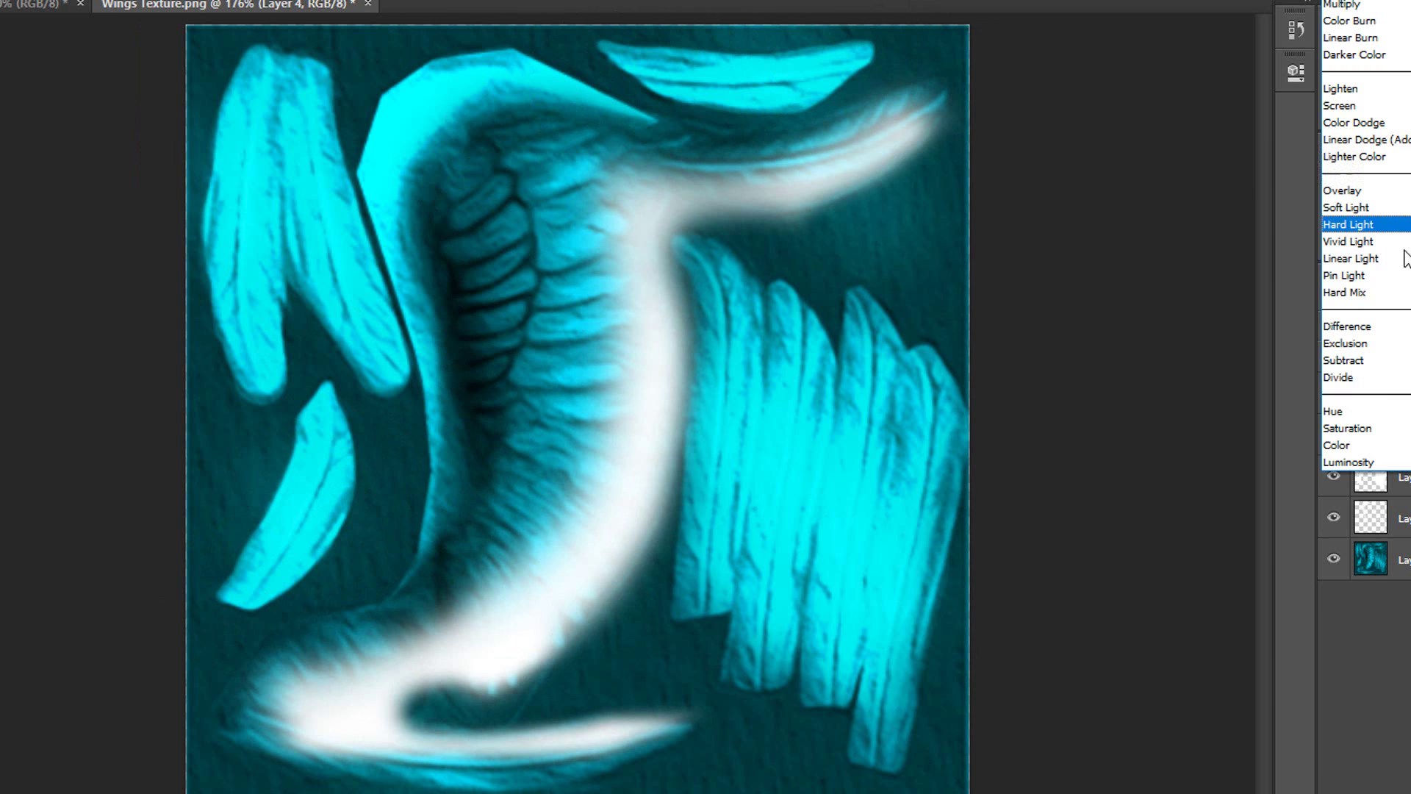
click(1353, 416)
click(1335, 435)
click(1335, 436)
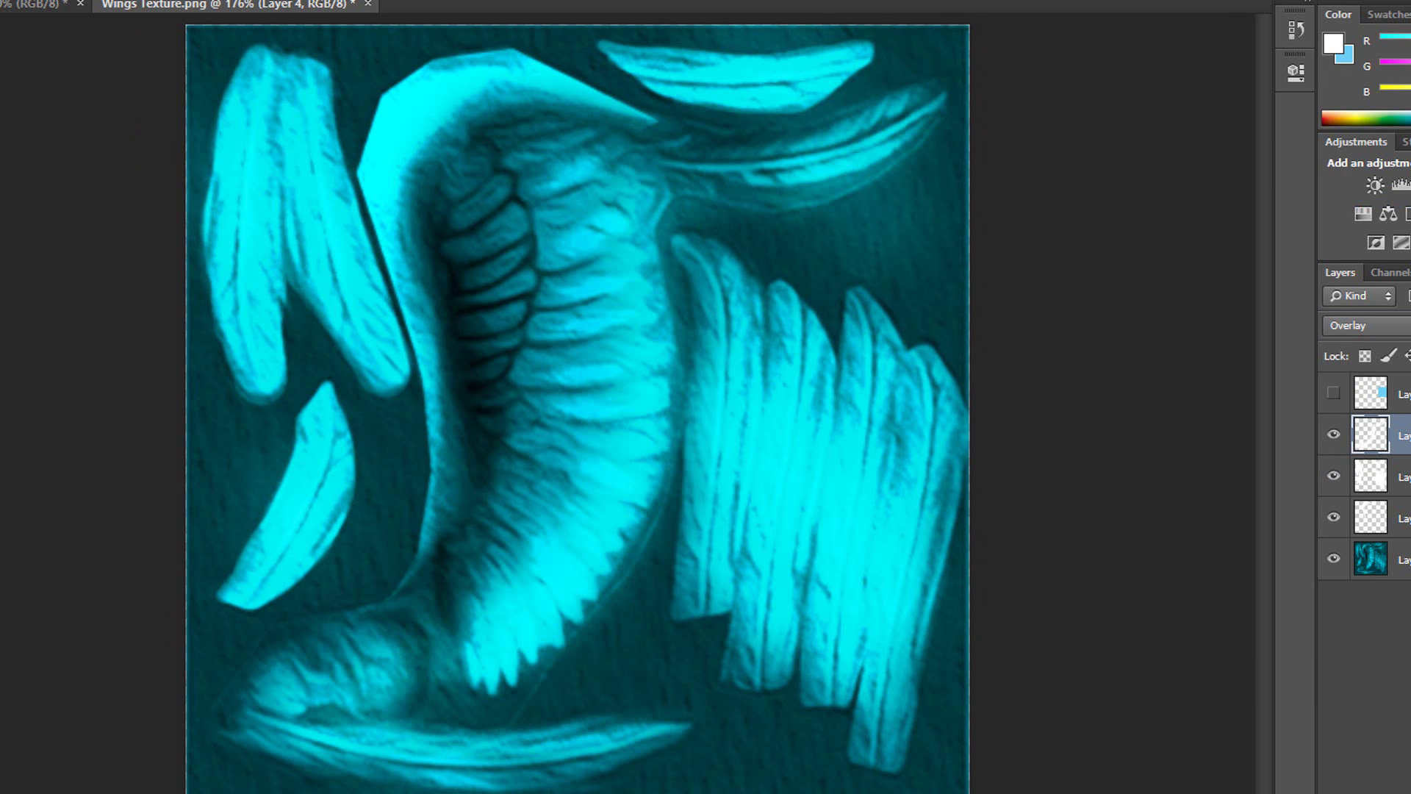
Adjust the soft-painted overlay layer over the wing body through Hue/Saturation
key(ctrl+u)
drag(1008, 442, 878, 450)
click(1239, 234)
Try painting over the inner wing body with a different foreground color
drag(605, 228, 576, 371)
key(ctrl+z)
click(1333, 43)
drag(450, 419, 410, 444)
click(919, 150)
drag(585, 198, 581, 320)
key(ctrl+z)
click(1, 1)
mouse_move(575, 167)
mouse_down()
mouse_move(573, 403)
mouse_move(493, 566)
mouse_move(570, 202)
mouse_up()
key(ctrl+z)
key(ctrl+alt+z)
key(ctrl+z)
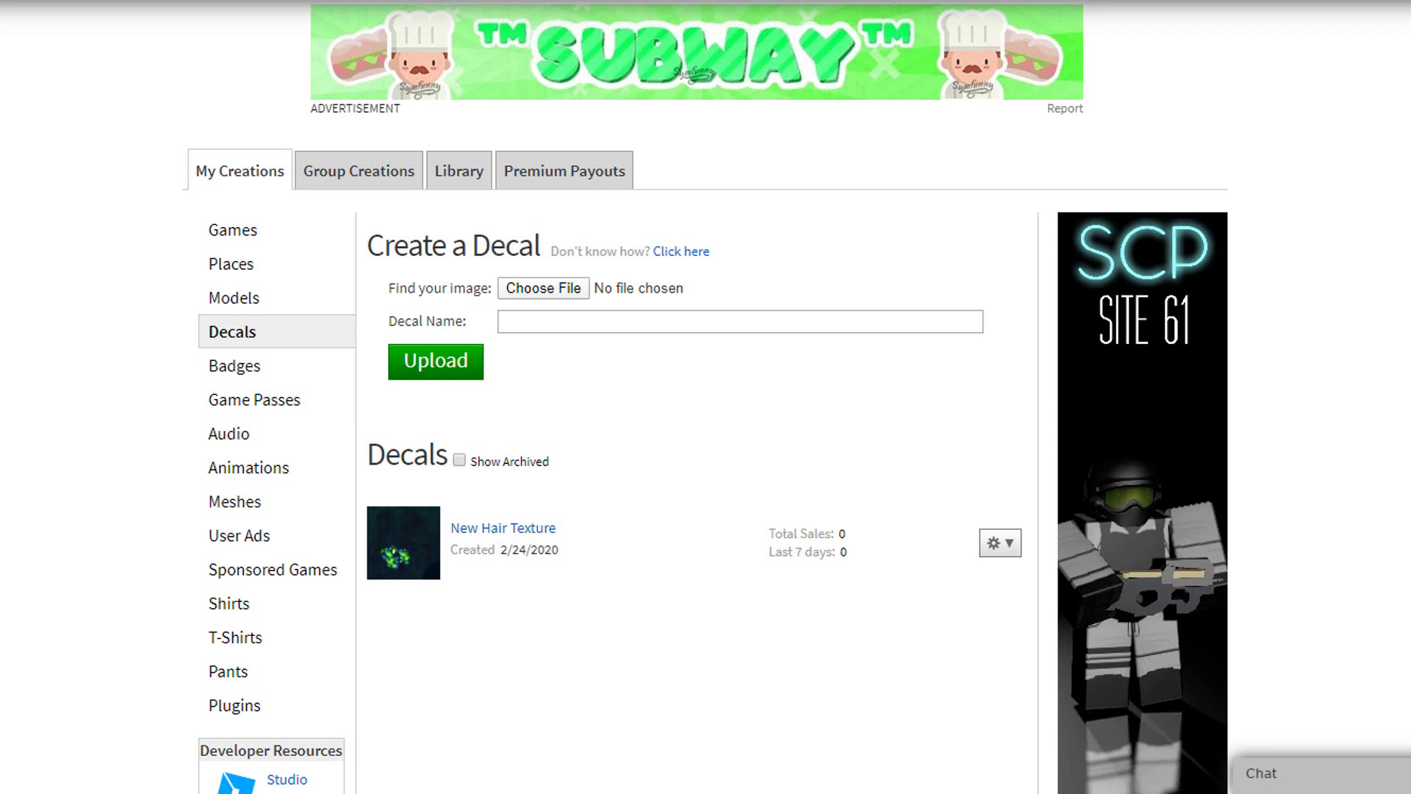
Switch to the Roblox Create a Decal page and choose the recolored wings texture as the image file
click(546, 288)
drag(687, 92, 687, 221)
double_click(147, 275)
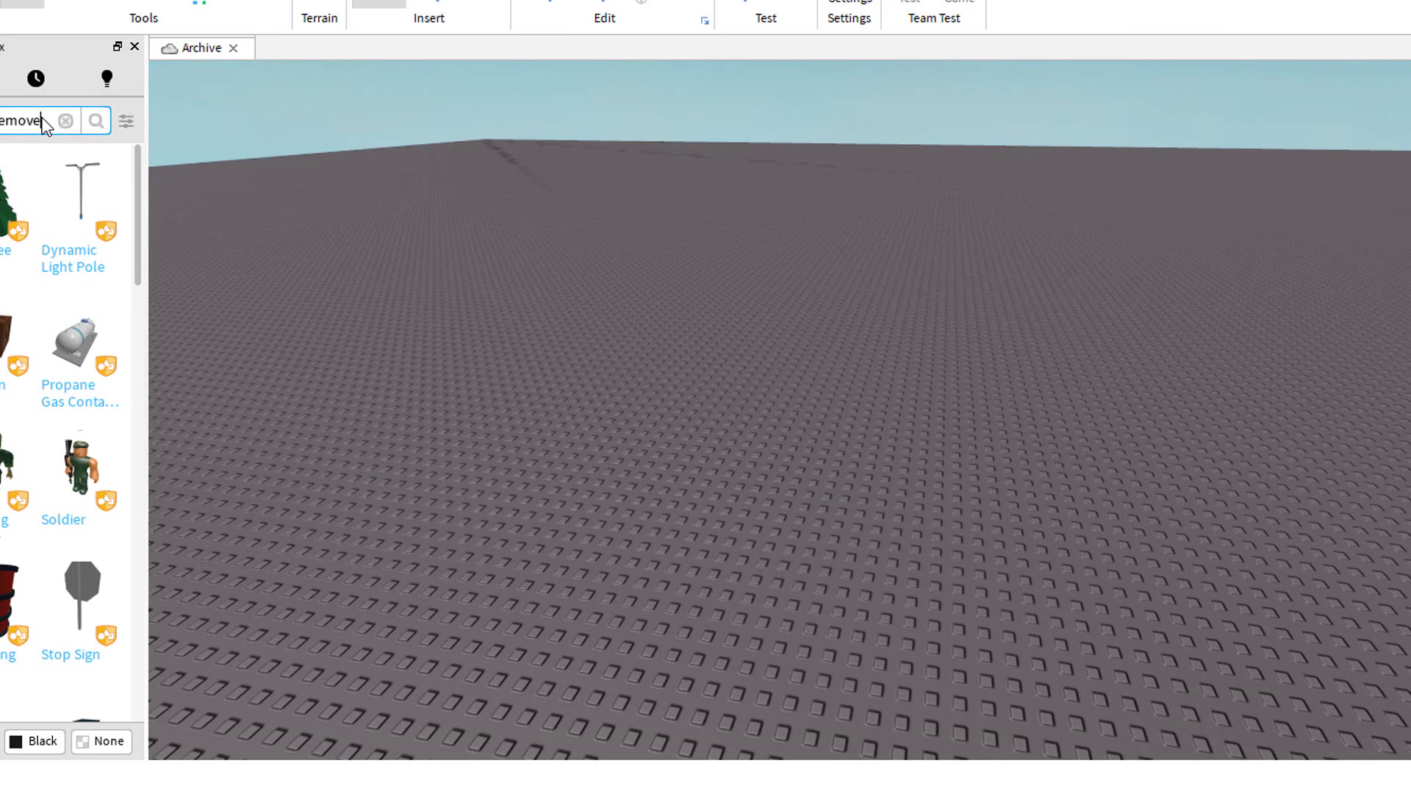
Switch to Roblox Studio, search the toolbox for "hat remover" and insert a Hat Remover model
key(Return)
scroll(961, 292, down, 5)
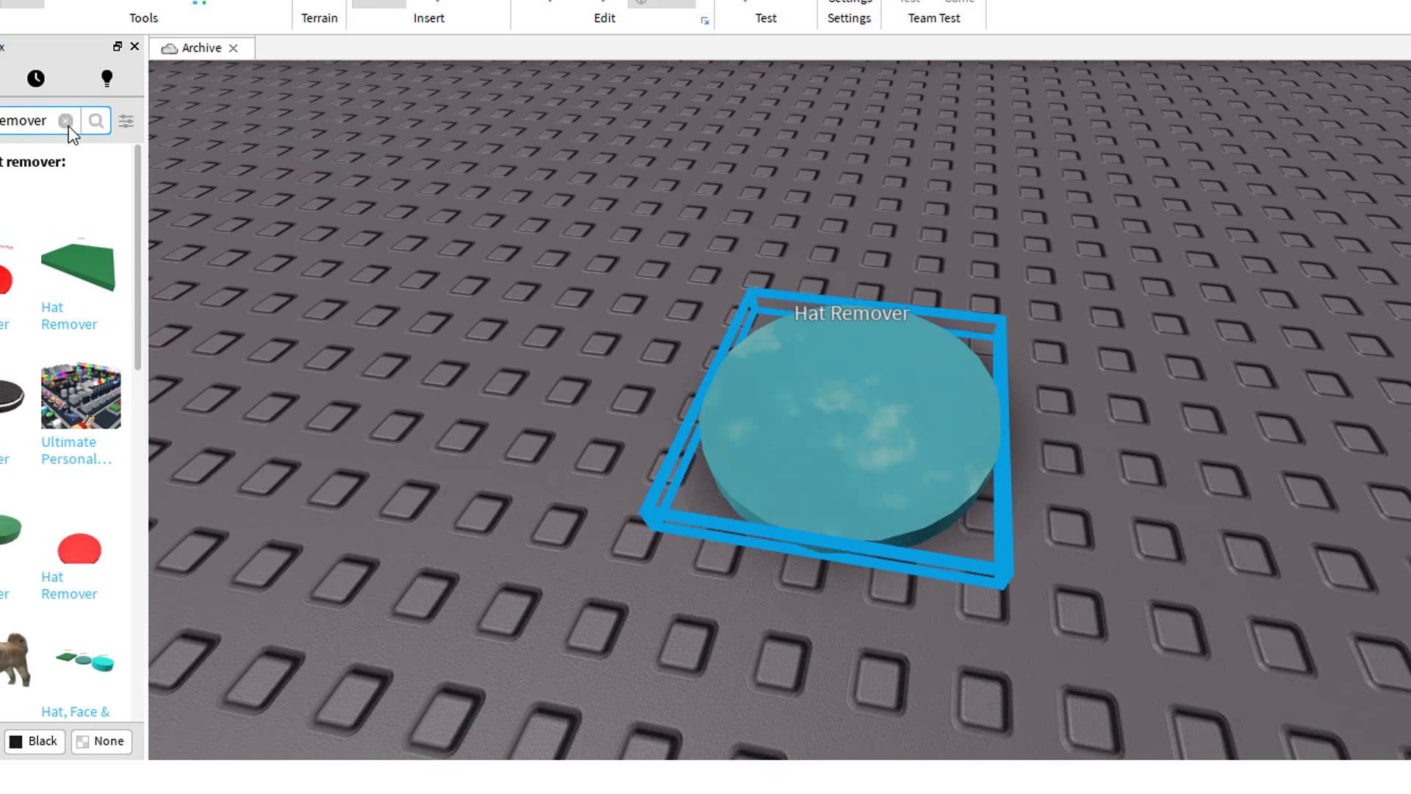
Search the toolbox for "black wings" and try out candidate wing models in the workspace, deleting the unsuitable ones
click(65, 120)
text(black wings)
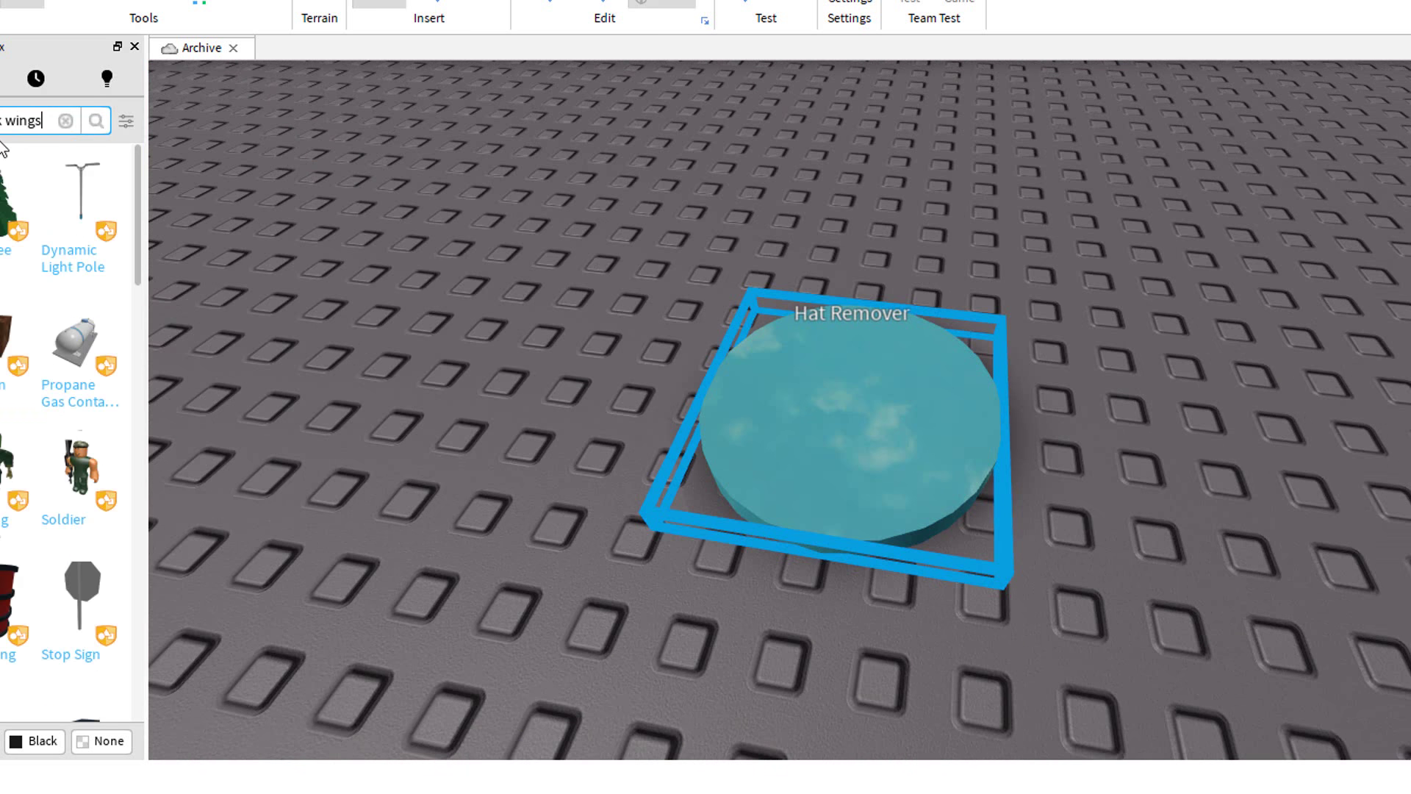
key(Return)
click(762, 183)
key(a)
click(12, 254)
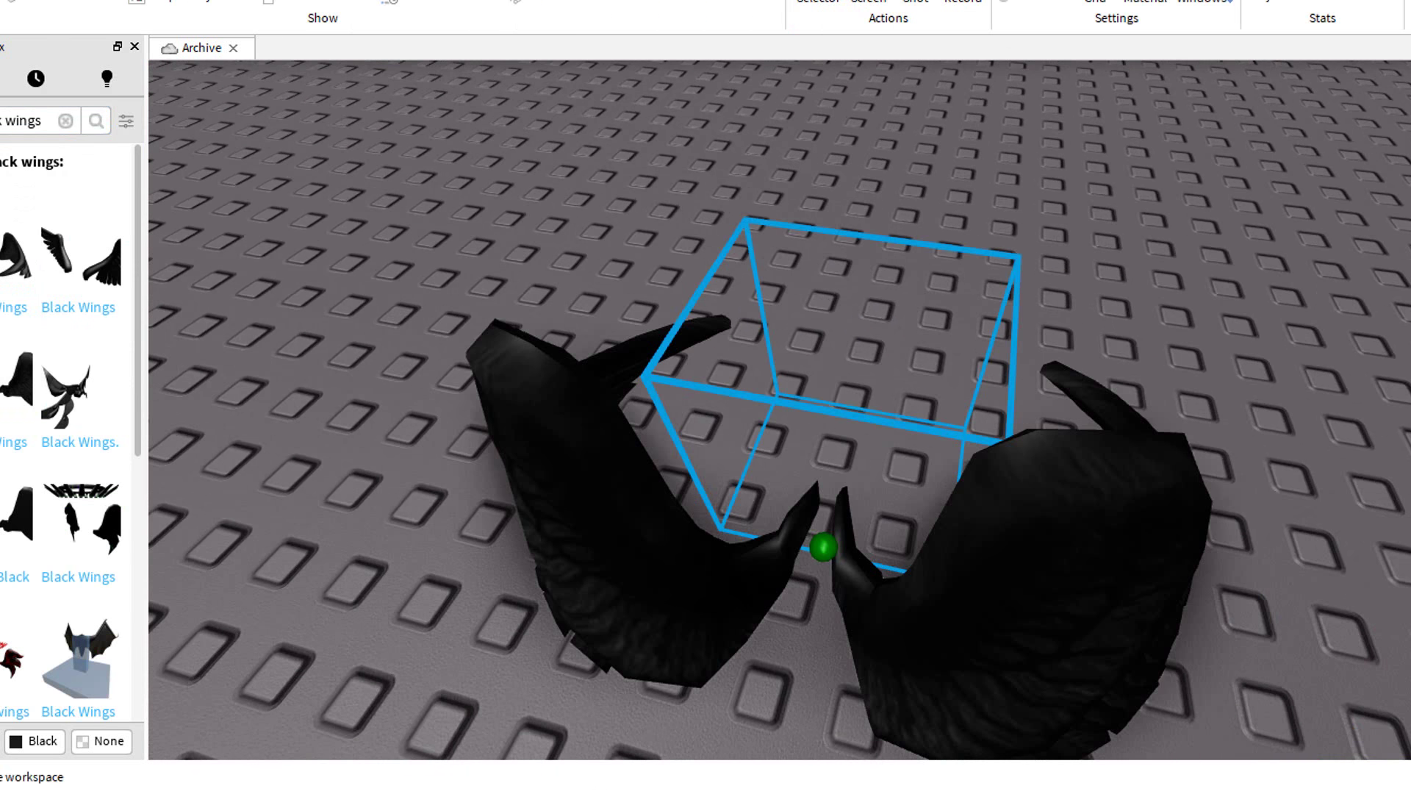
scroll(823, 471, down, 3)
key(Delete)
scroll(25, 303, down, 2)
click(11, 231)
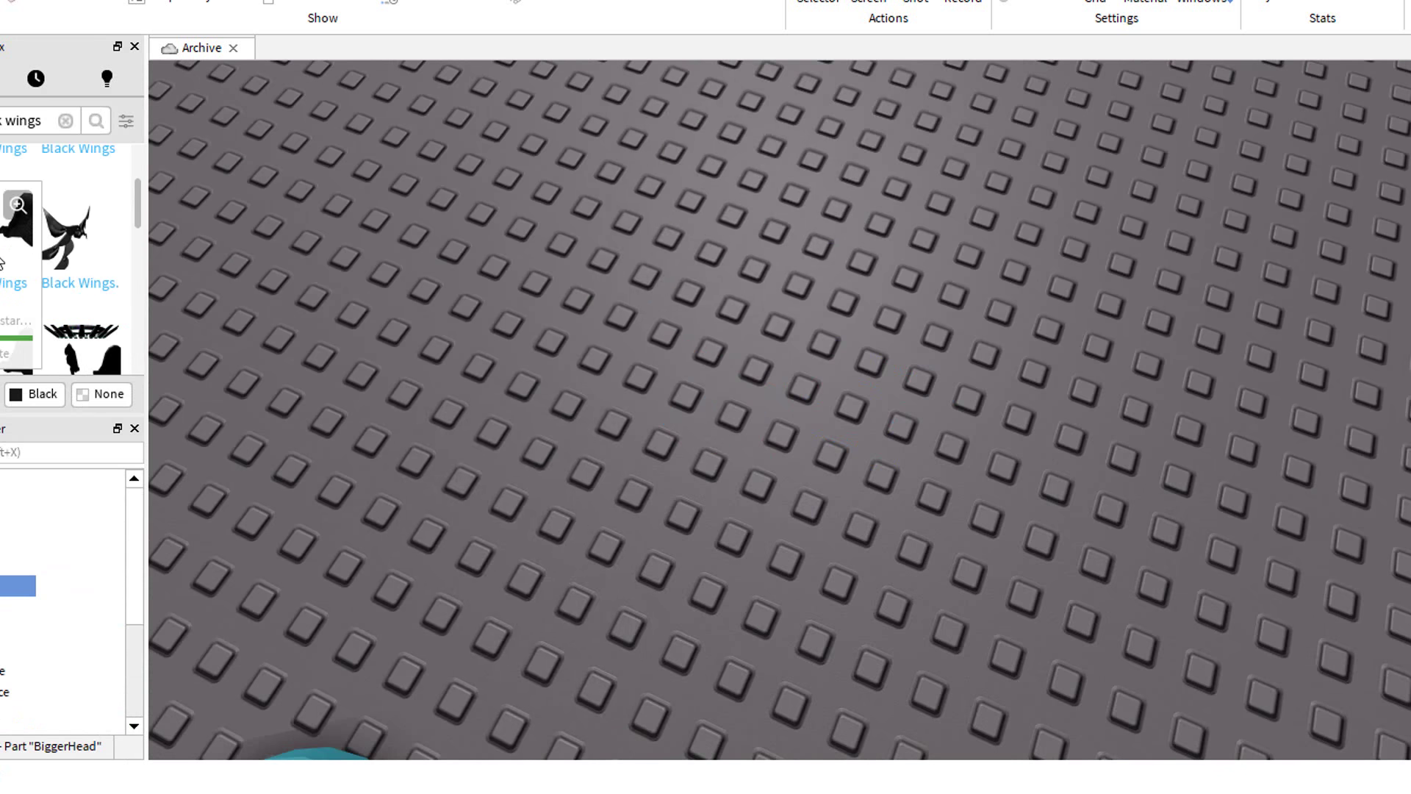
key(Delete)
Try further black wings models, delete the unsuitable ones and insert black wings from a toolbox search for a wings giver
click(12, 349)
scroll(532, 284, down, 3)
scroll(9, 253, down, 2)
click(9, 252)
scroll(664, 420, up, 3)
scroll(663, 420, down, 5)
key(Delete)
scroll(93, 257, up, 4)
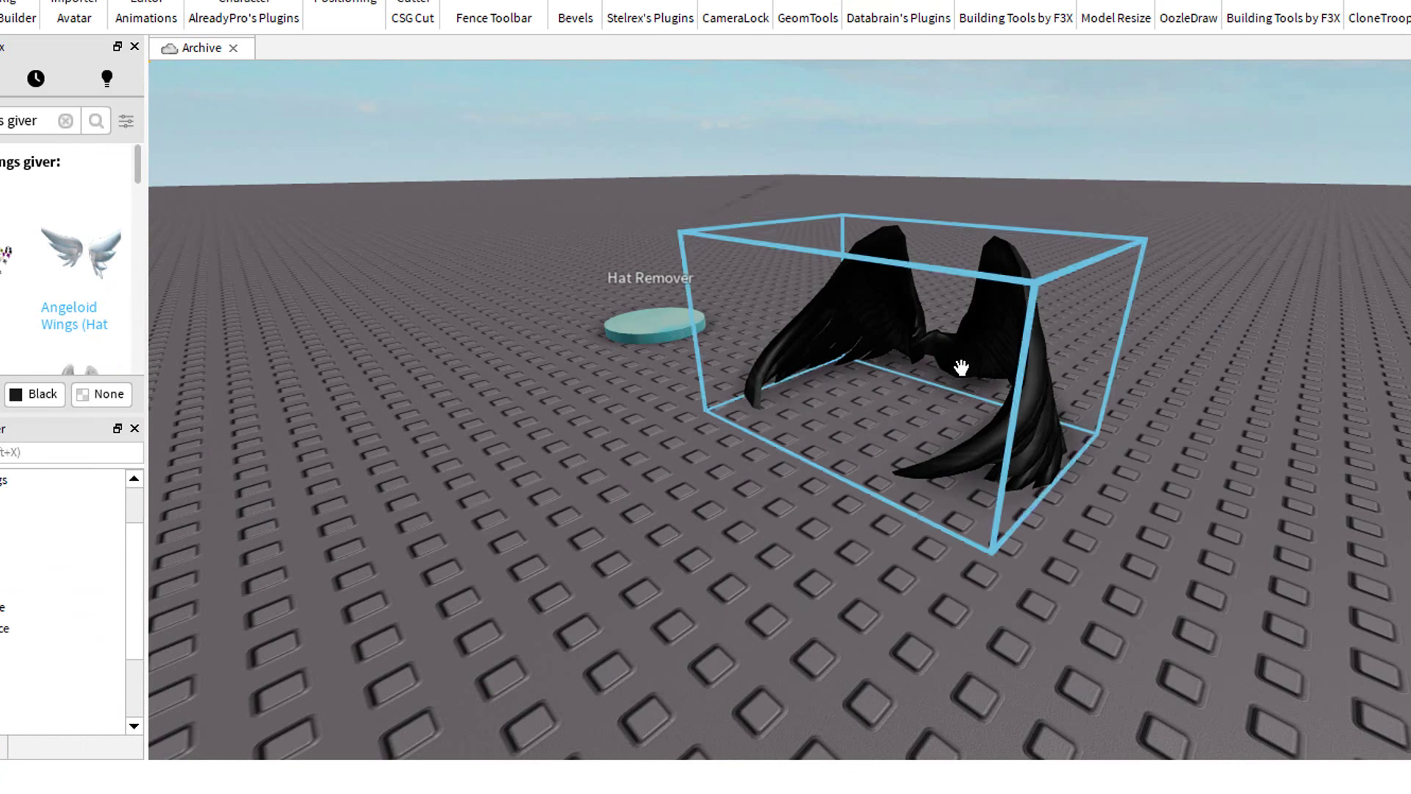
Select the black wings in the workspace and open the Decals section of the Roblox creations page in the browser
click(928, 333)
click(366, 793)
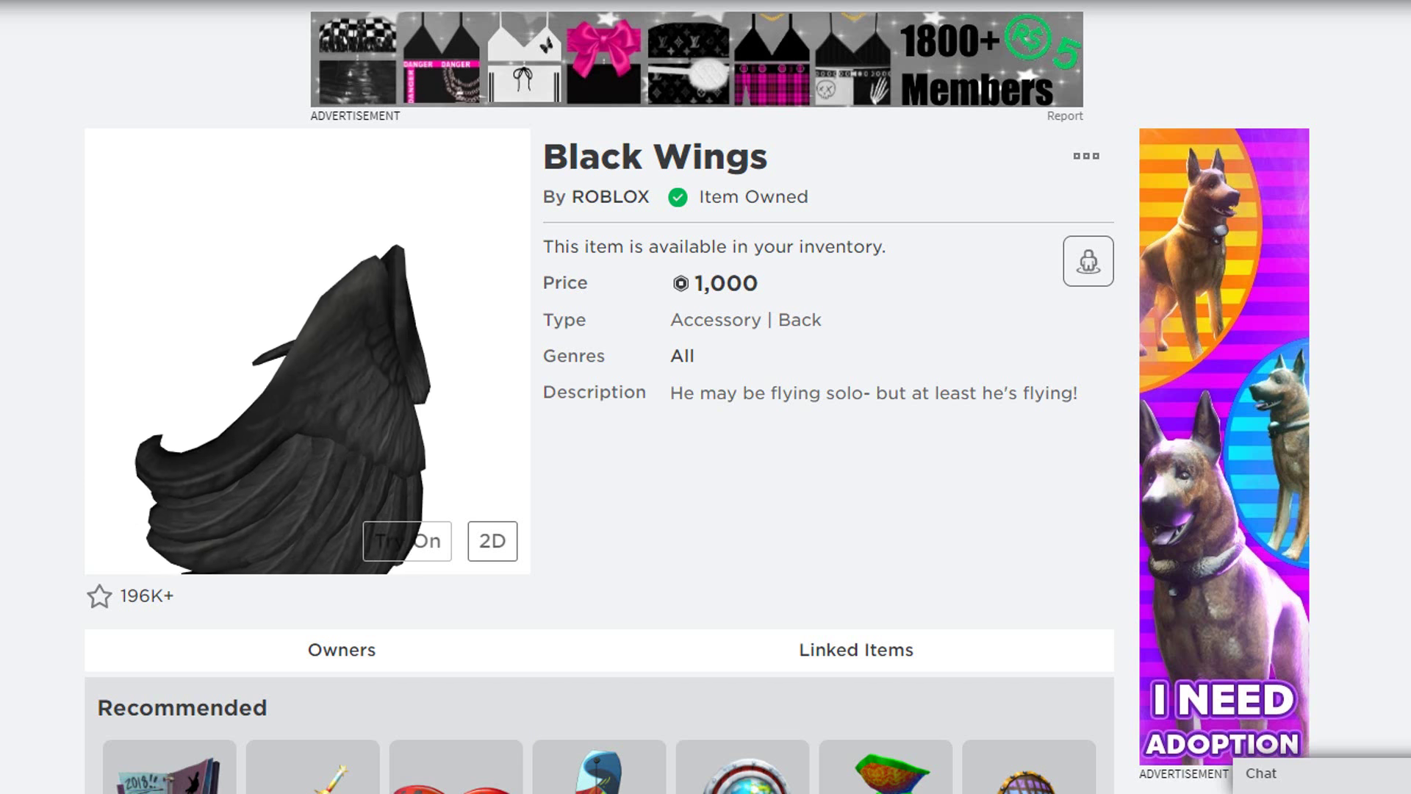
click(372, 7)
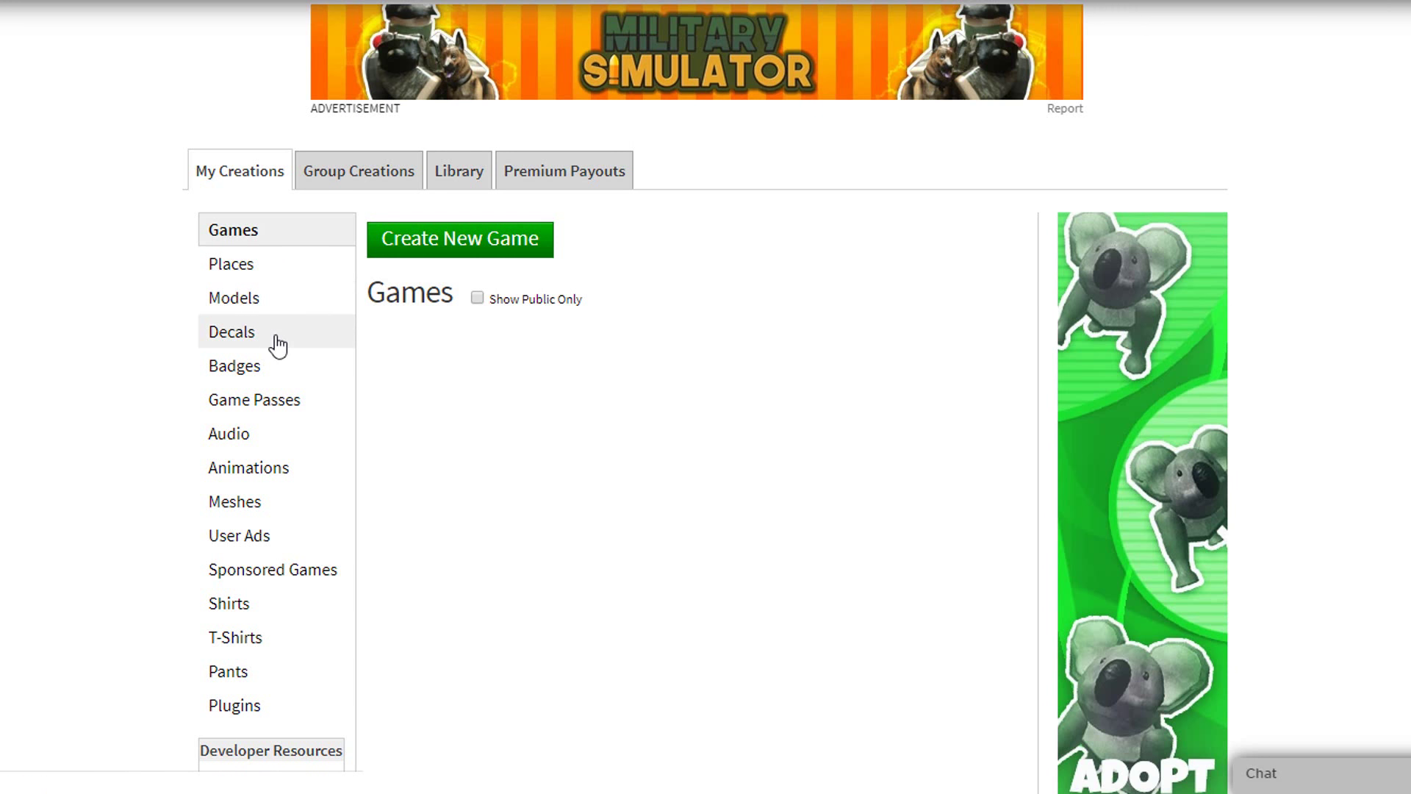
click(278, 340)
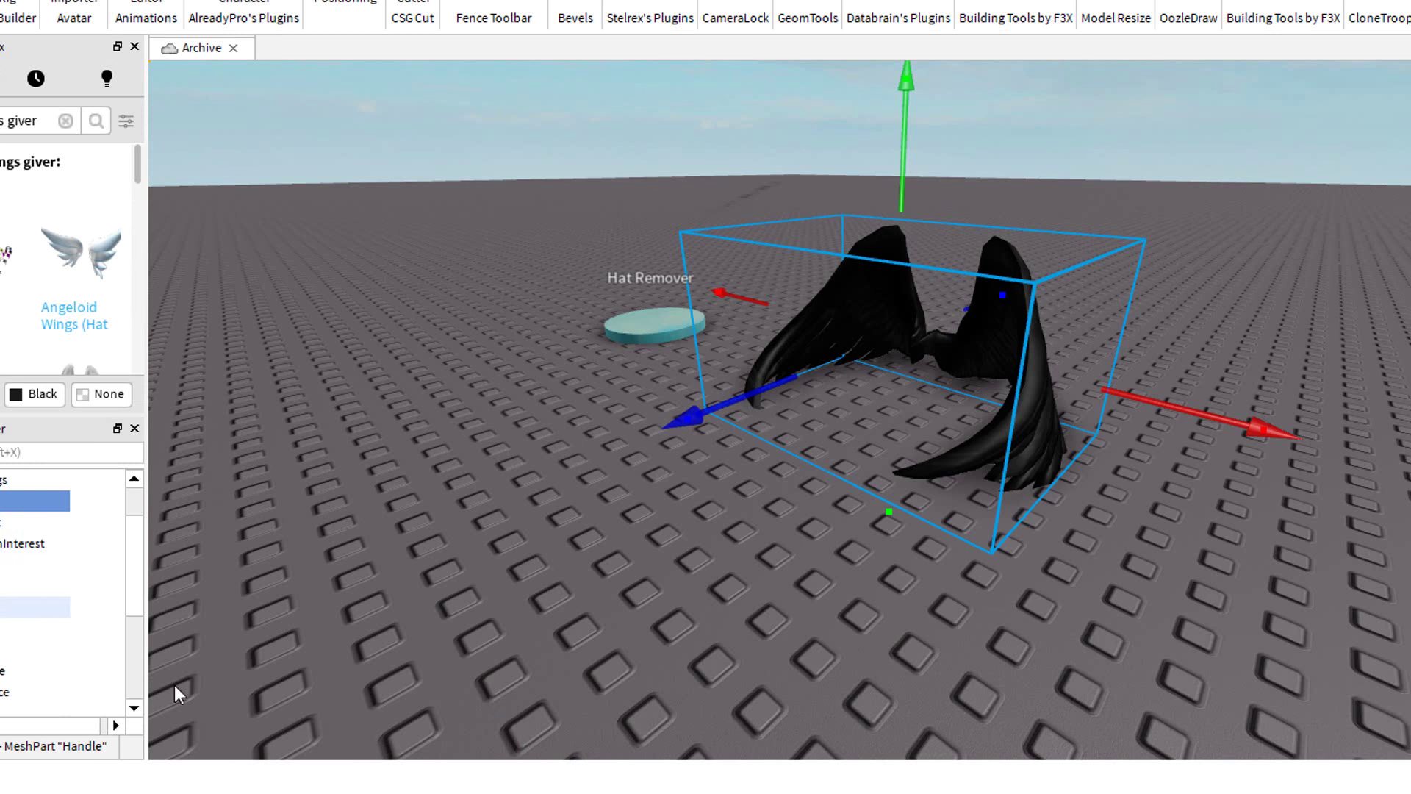
scroll(135, 541, down, 2)
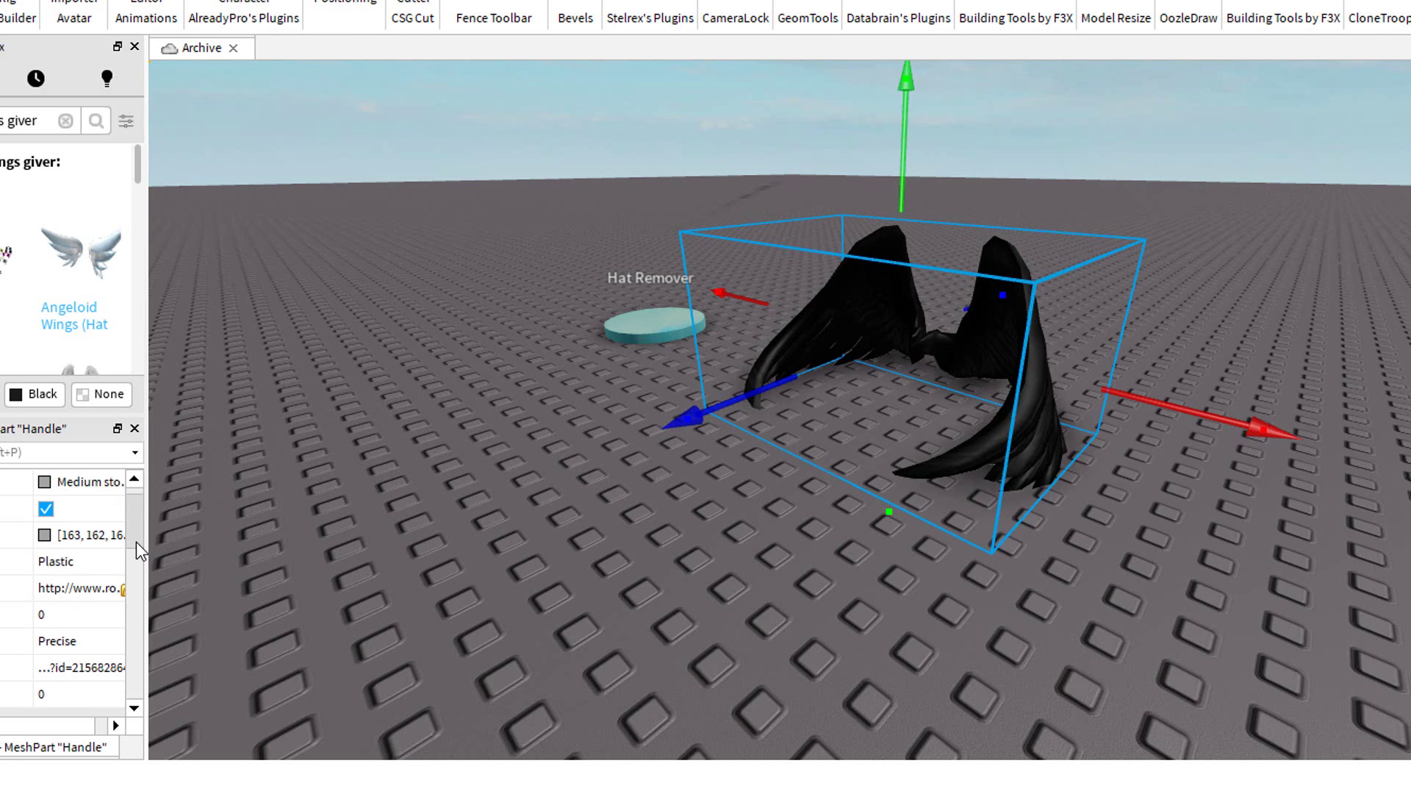
click(80, 647)
key(ctrl+v)
key(Return)
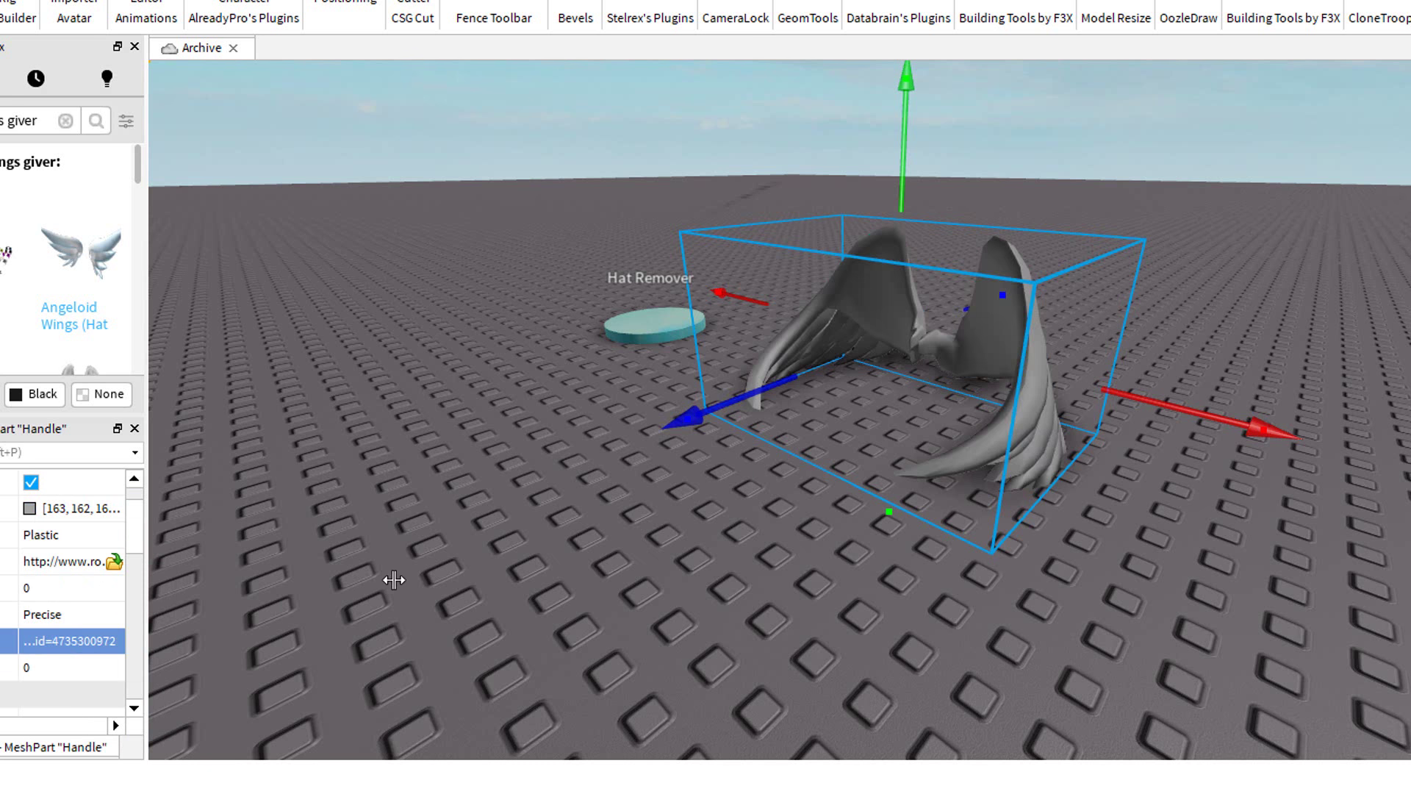
click(478, 595)
Examine the retextured wings from several angles and distances in the workspace
key(w)
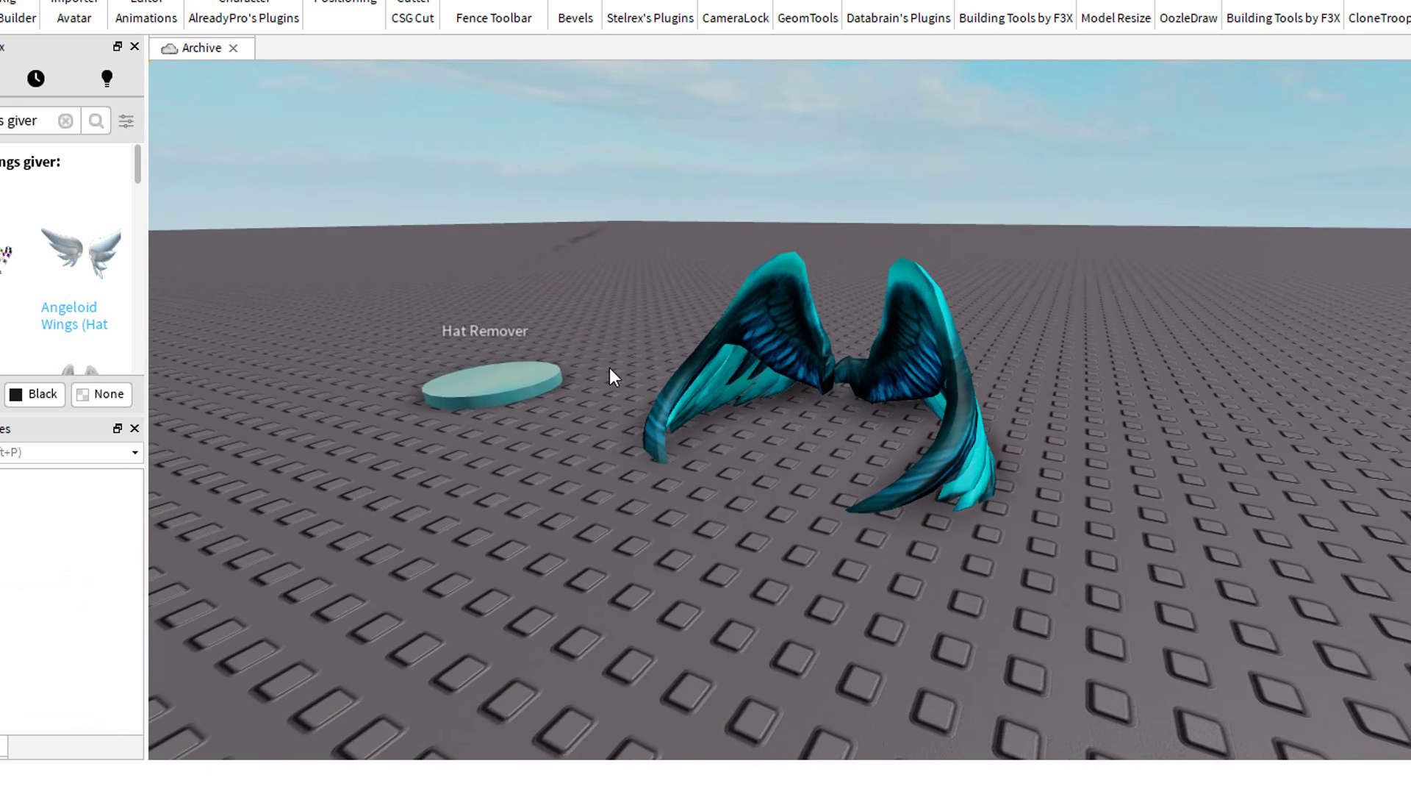
key(a)
key(s)
key(d)
key(w)
key(a)
key(s)
scroll(644, 344, down, 3)
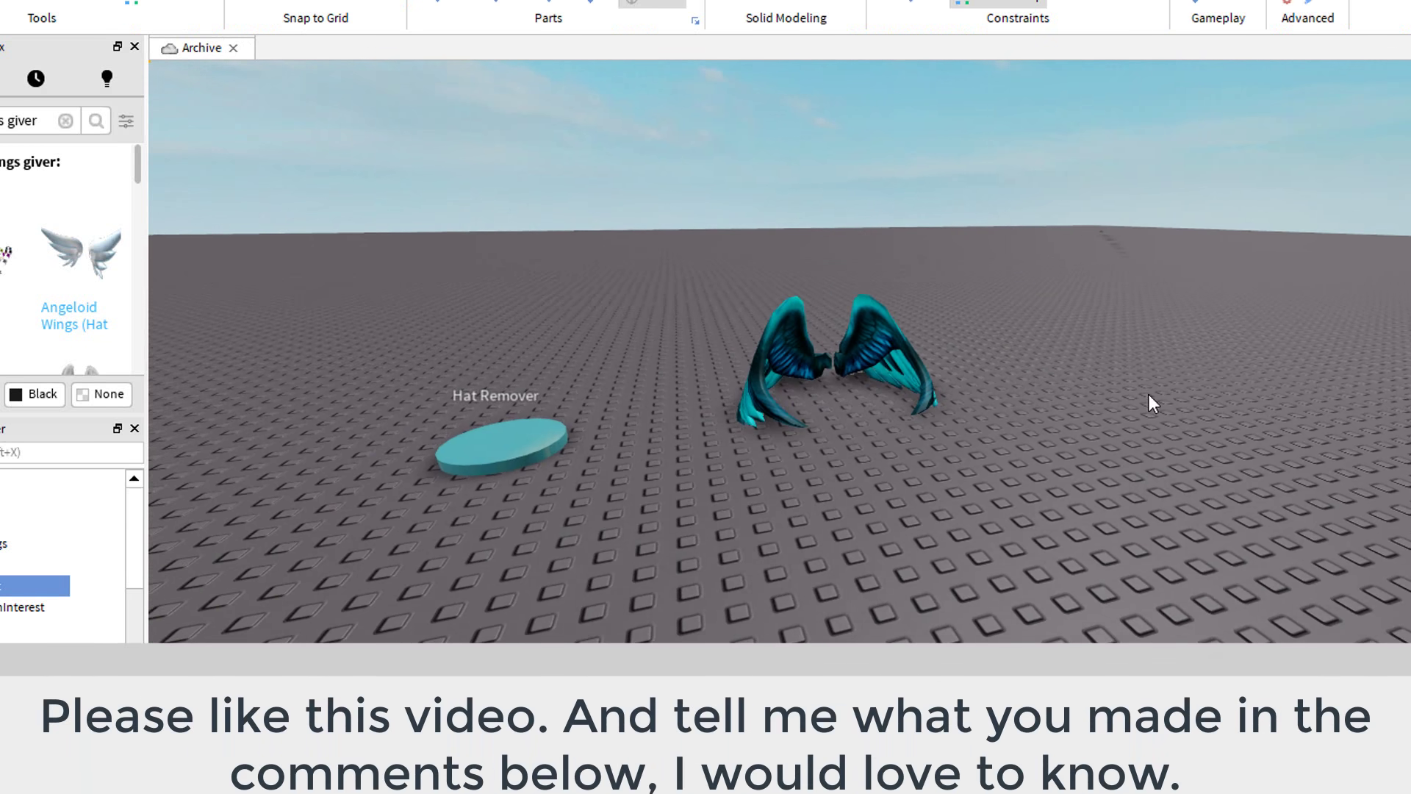
scroll(1154, 397, up, 3)
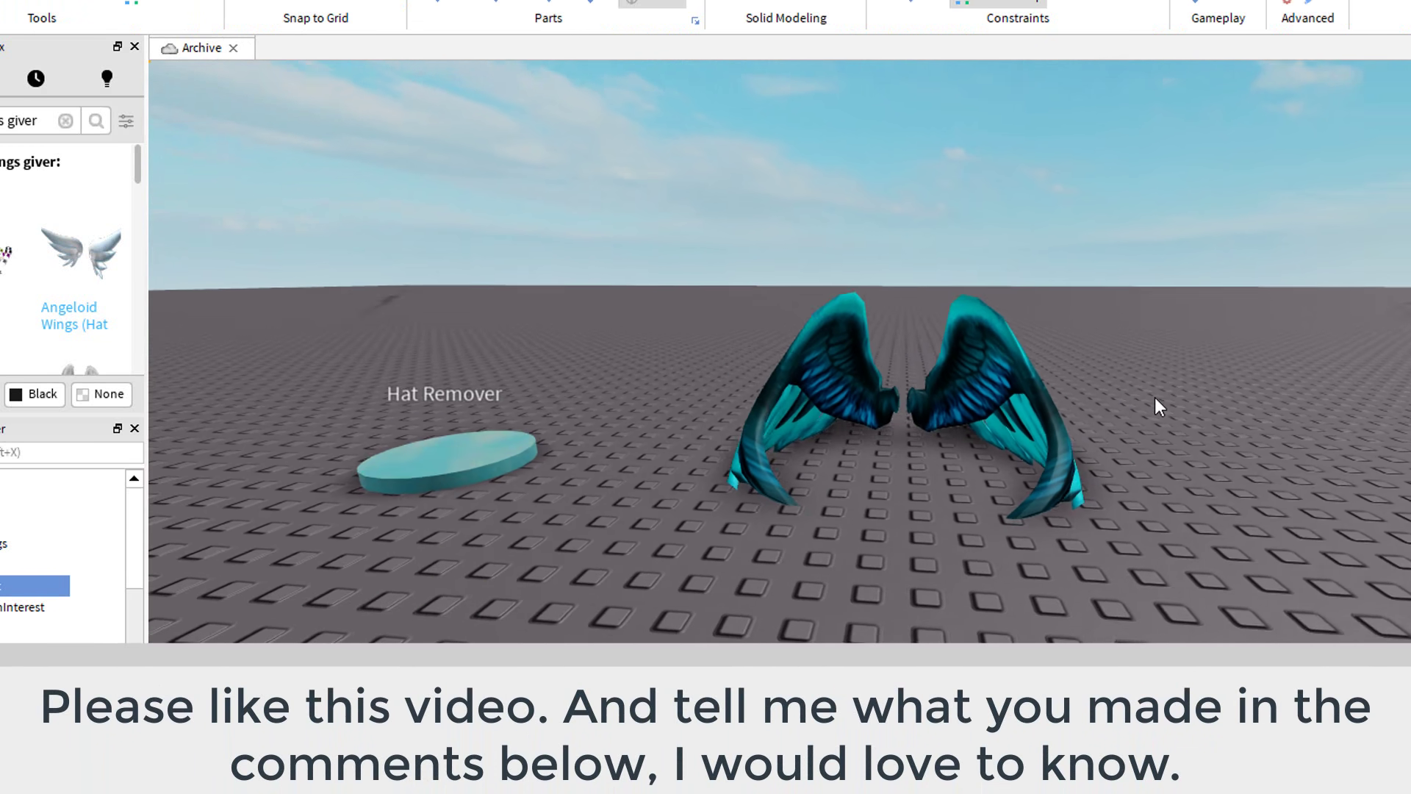
key(w)
key(d)
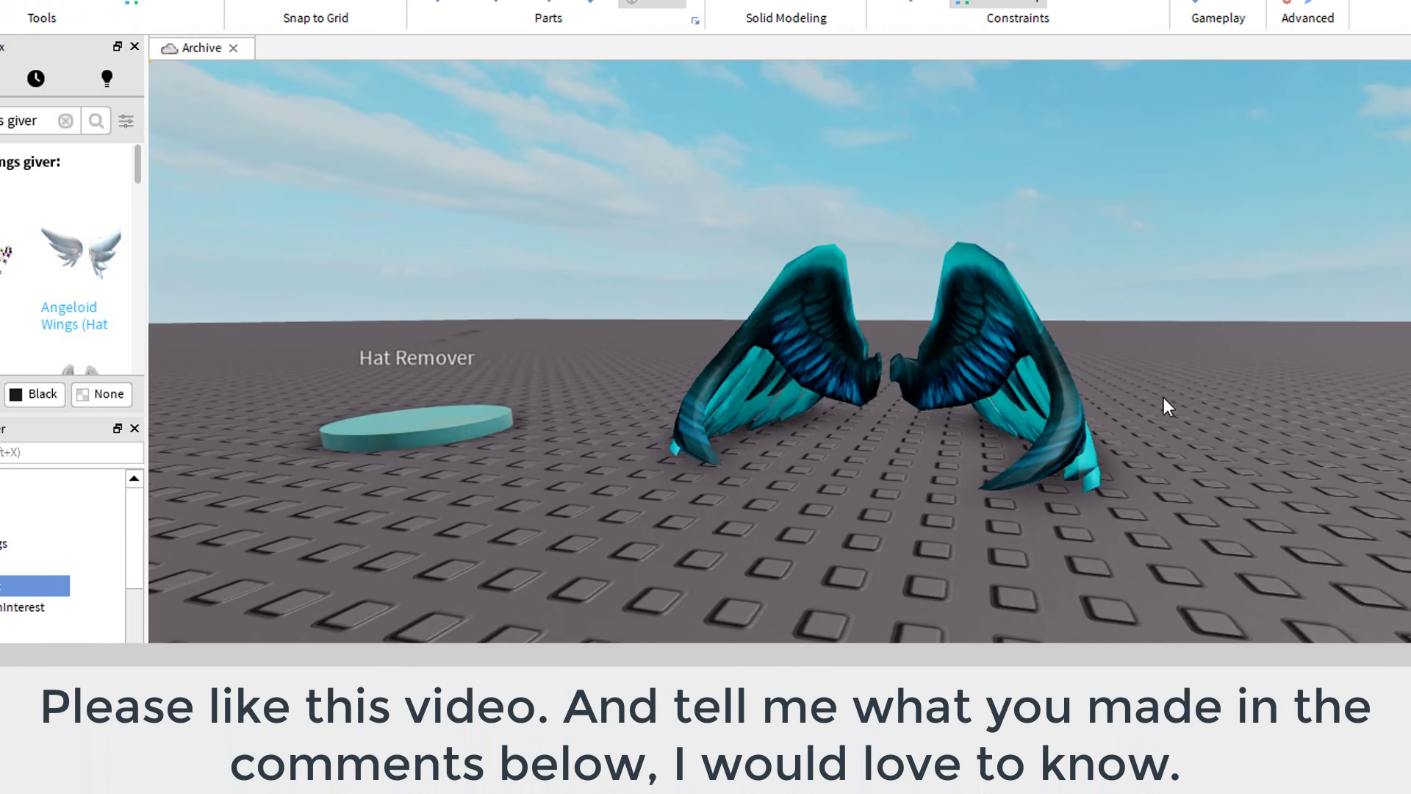
key(a)
key(d)
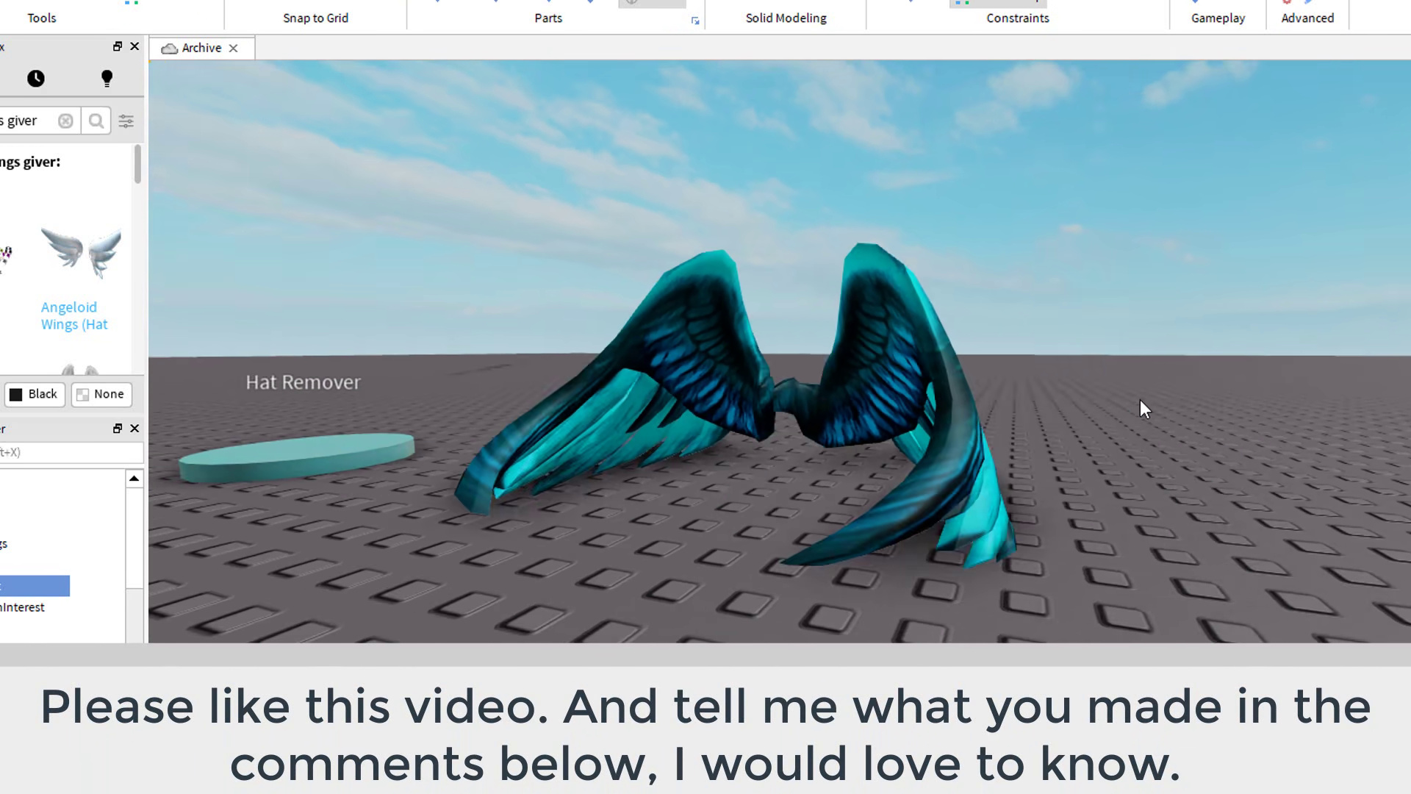